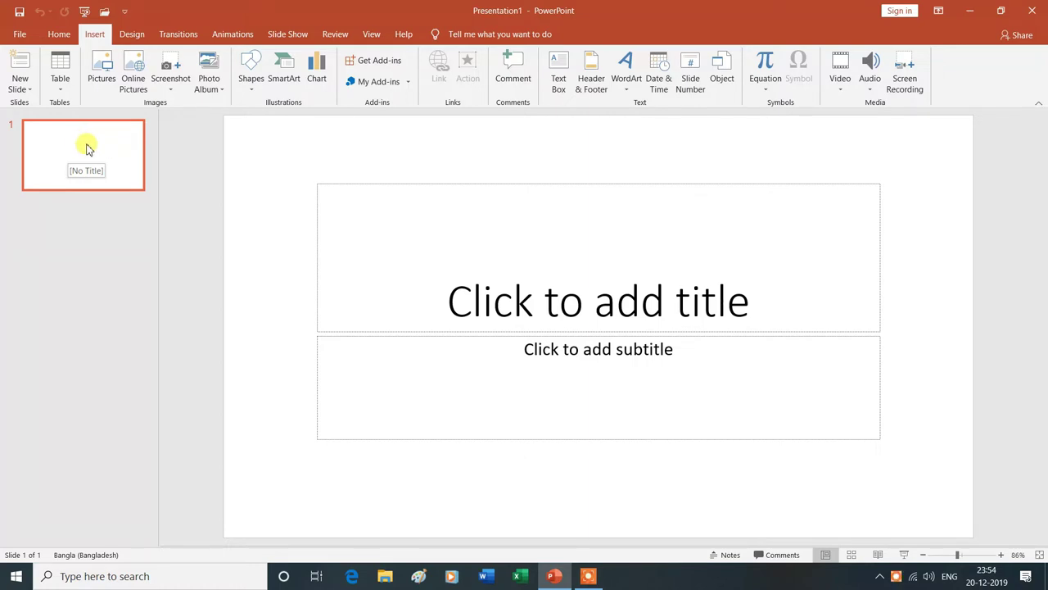
Step: Change the first slide to the Blank layout and open the Office Add-ins store
{"action": "left_click", "coordinate": [59, 35]}
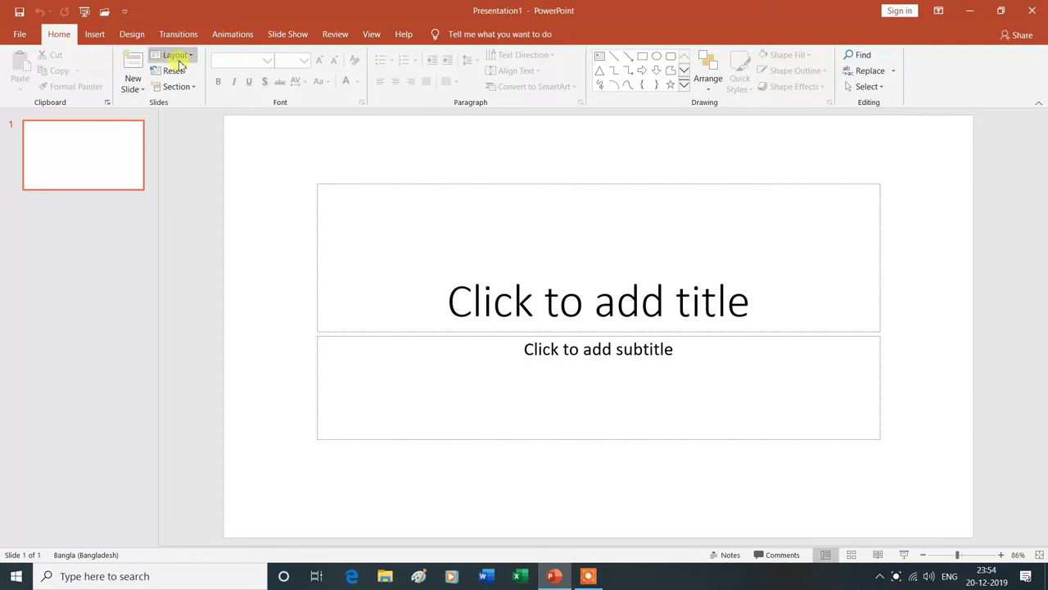
{"action": "left_click", "coordinate": [188, 57]}
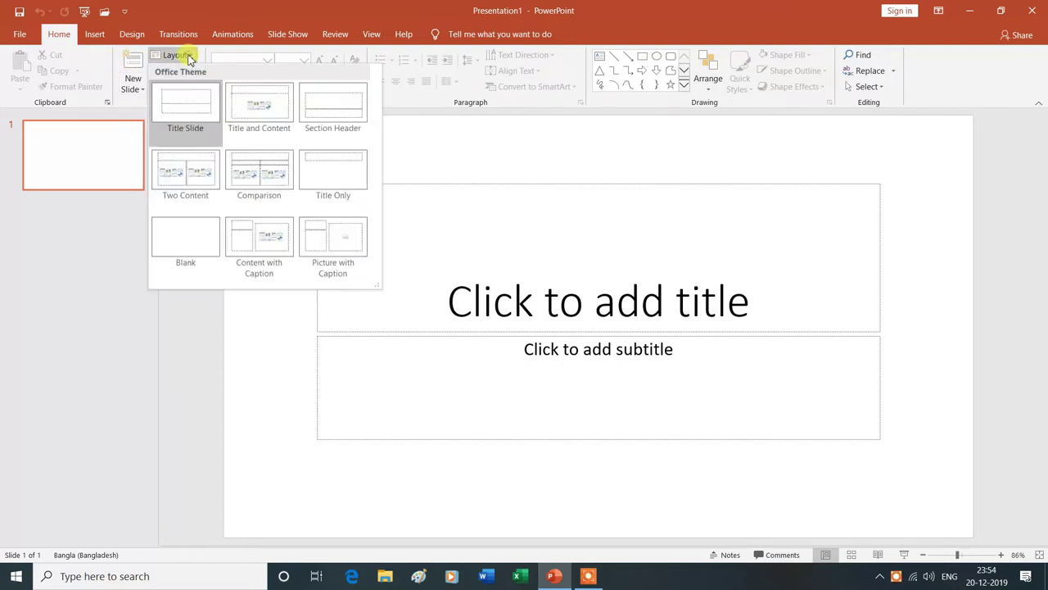
{"action": "left_click", "coordinate": [191, 245]}
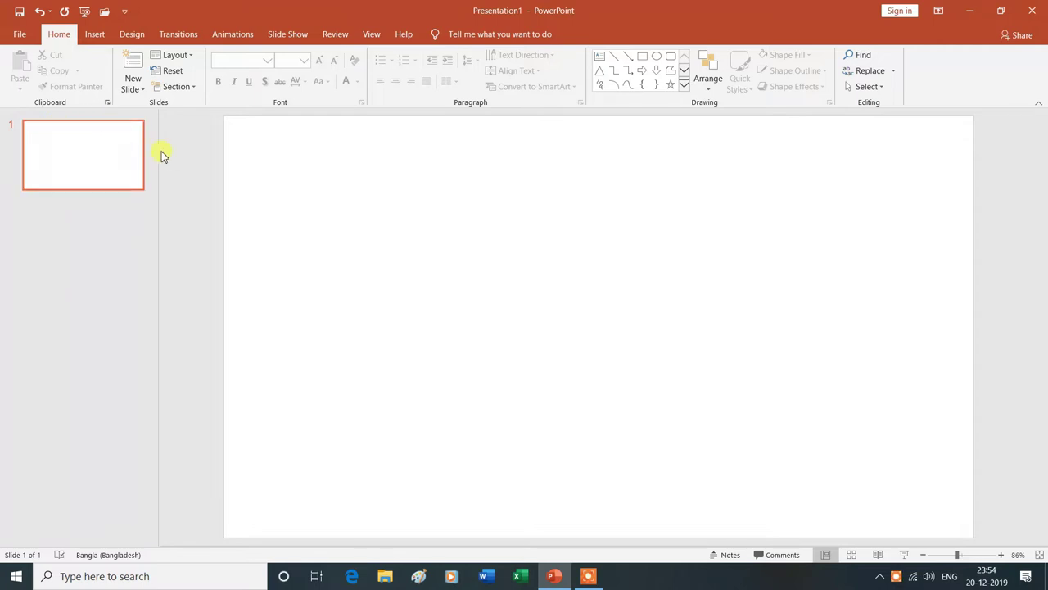
{"action": "left_click", "coordinate": [95, 34]}
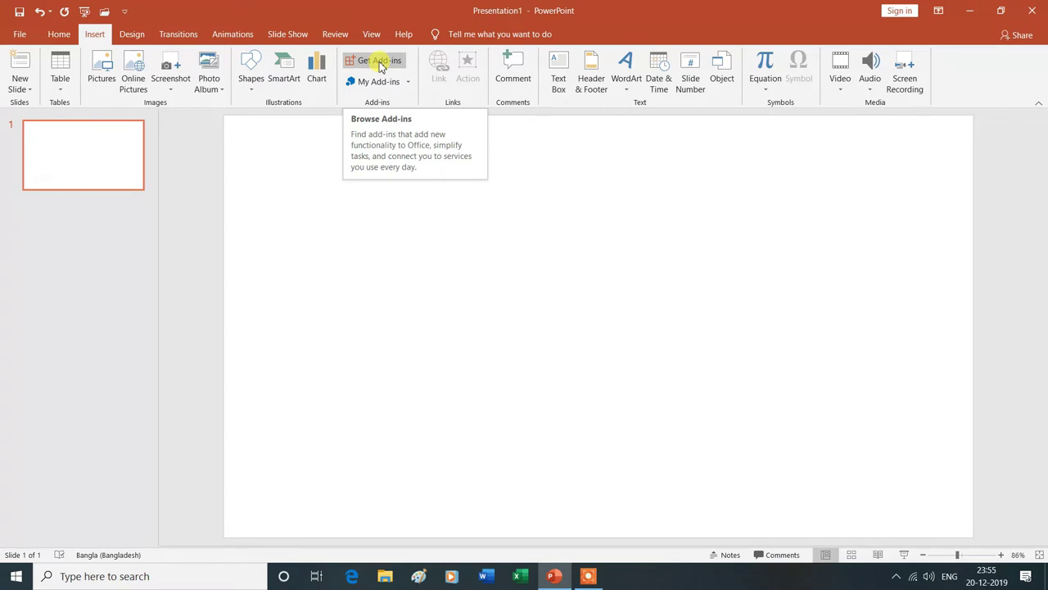
{"action": "left_click", "coordinate": [378, 62]}
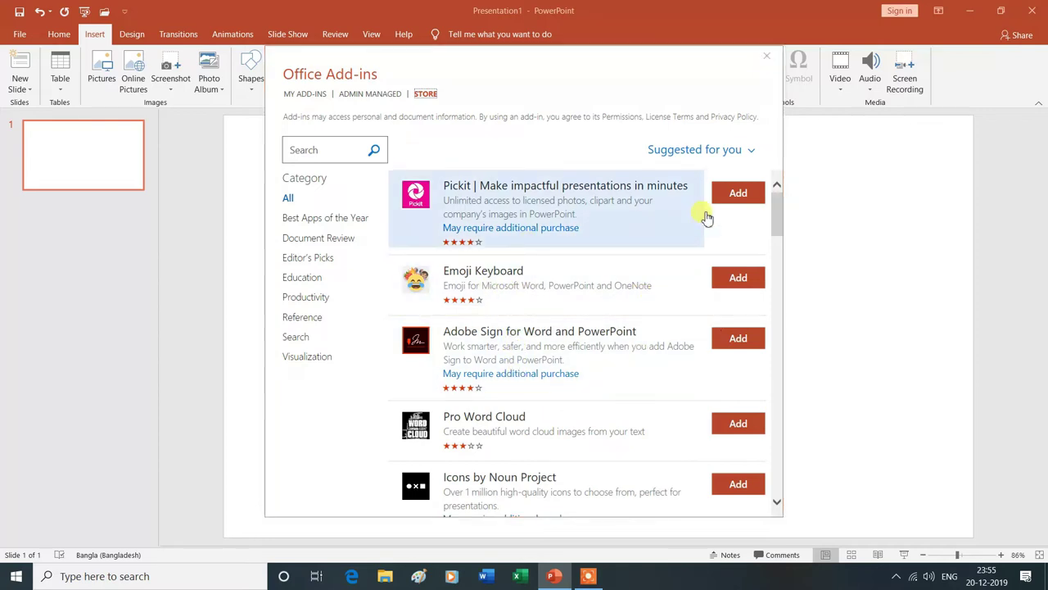
Step: Browse the add-ins store, add Emoji Keyboard, and accept its license terms
{"action": "left_click", "coordinate": [742, 195]}
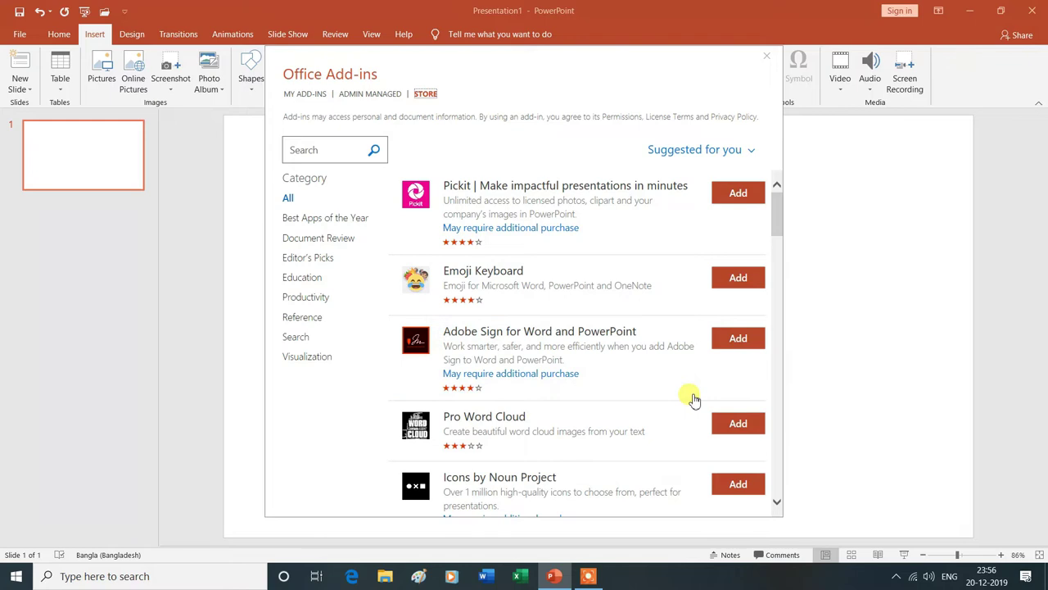
{"action": "scroll", "coordinate": [692, 399], "scroll_direction": "down", "scroll_amount": 2}
{"action": "scroll", "coordinate": [692, 399], "scroll_direction": "down", "scroll_amount": 2}
{"action": "scroll", "coordinate": [692, 399], "scroll_direction": "down", "scroll_amount": 1}
{"action": "scroll", "coordinate": [692, 399], "scroll_direction": "down", "scroll_amount": 1}
{"action": "scroll", "coordinate": [693, 399], "scroll_direction": "down", "scroll_amount": 1}
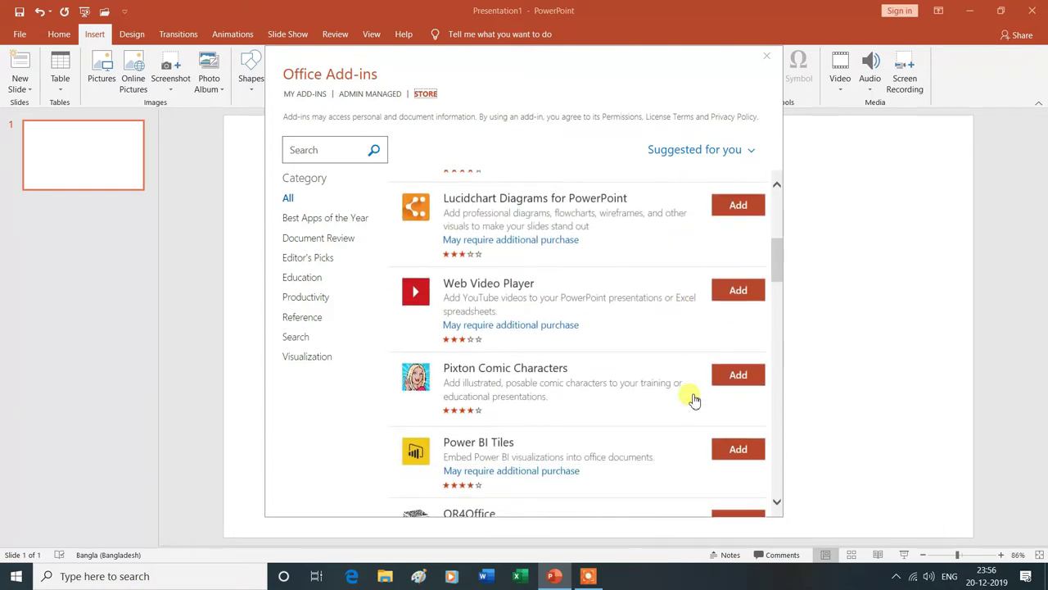
{"action": "scroll", "coordinate": [692, 399], "scroll_direction": "down", "scroll_amount": 2}
{"action": "scroll", "coordinate": [692, 399], "scroll_direction": "up", "scroll_amount": 2}
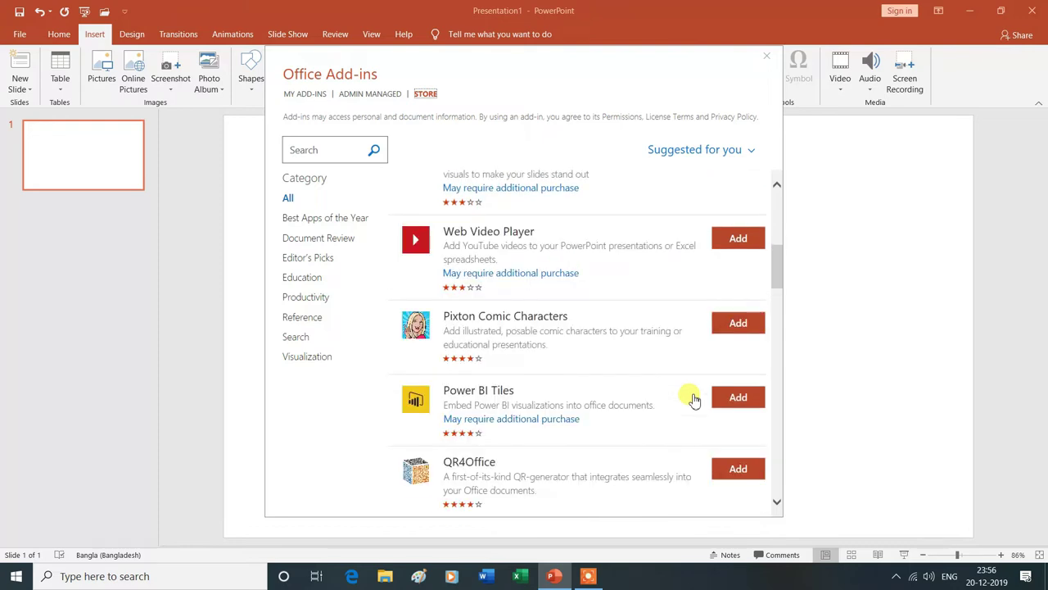
{"action": "scroll", "coordinate": [692, 399], "scroll_direction": "up", "scroll_amount": 1}
{"action": "scroll", "coordinate": [692, 398], "scroll_direction": "up", "scroll_amount": 2}
{"action": "scroll", "coordinate": [692, 399], "scroll_direction": "up", "scroll_amount": 2}
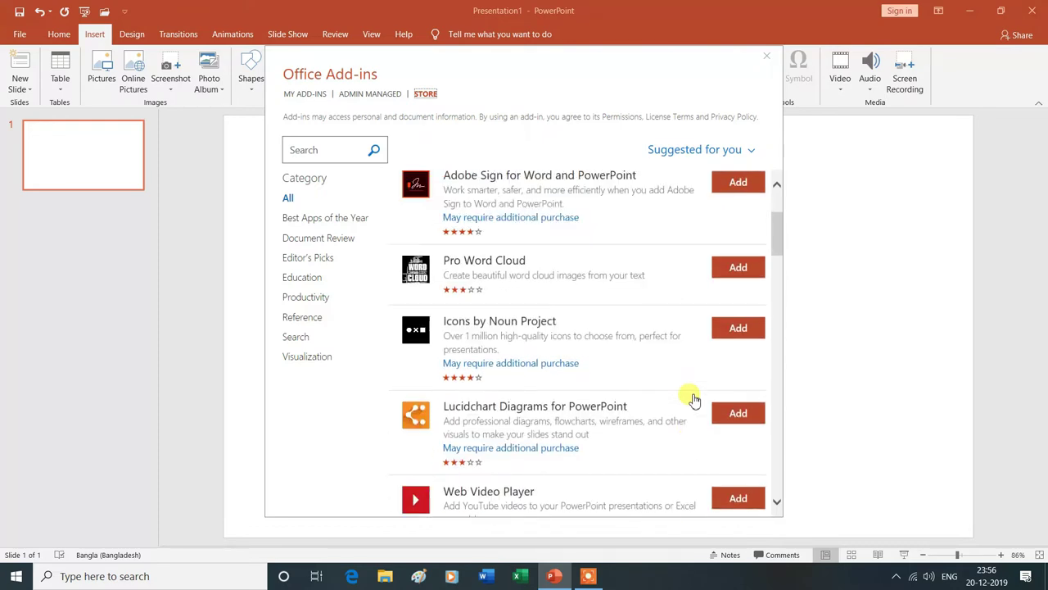
{"action": "scroll", "coordinate": [692, 399], "scroll_direction": "up", "scroll_amount": 3}
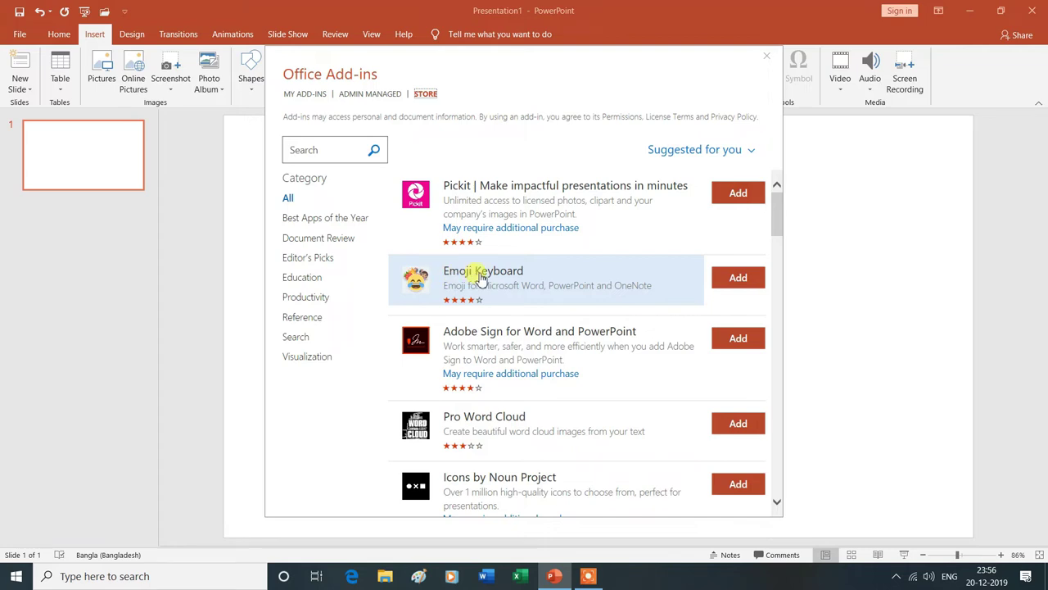
{"action": "left_click", "coordinate": [737, 278]}
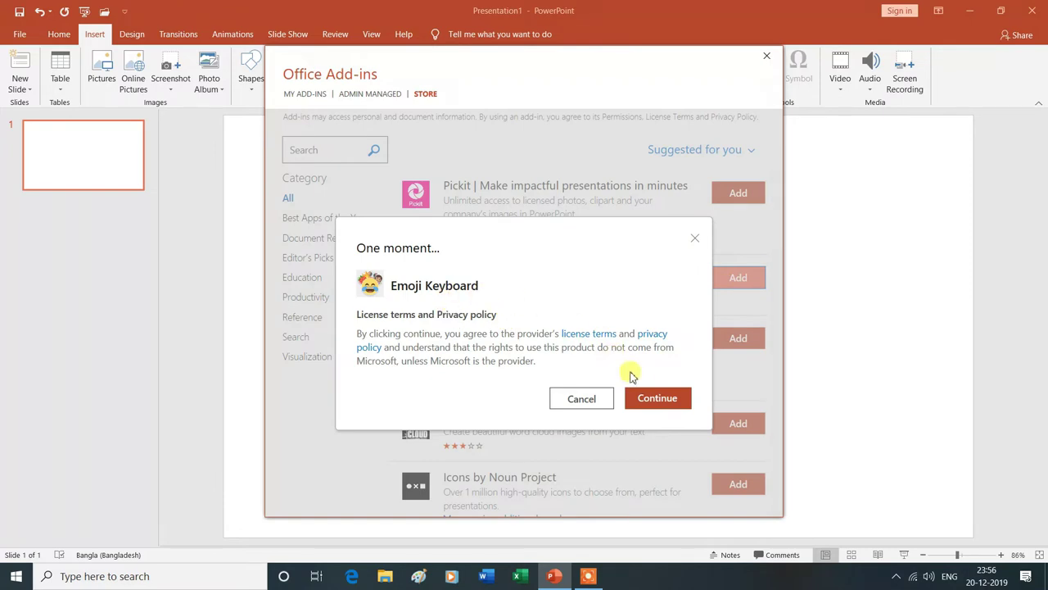
{"action": "left_click", "coordinate": [652, 403]}
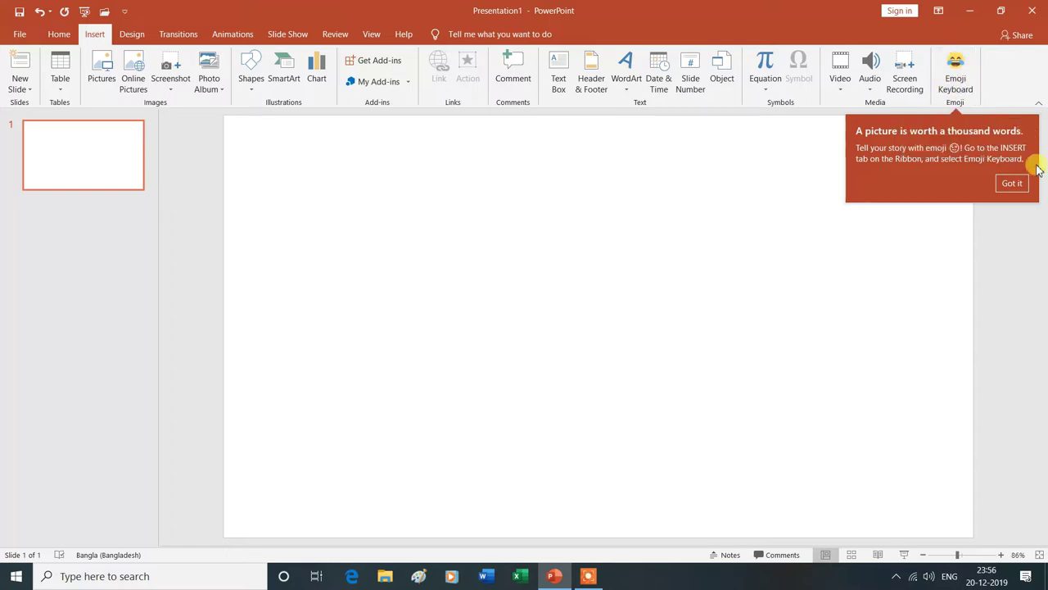
Step: Dismiss the tip and open the Emoji Keyboard panel from the Insert tab
{"action": "left_click", "coordinate": [1013, 182]}
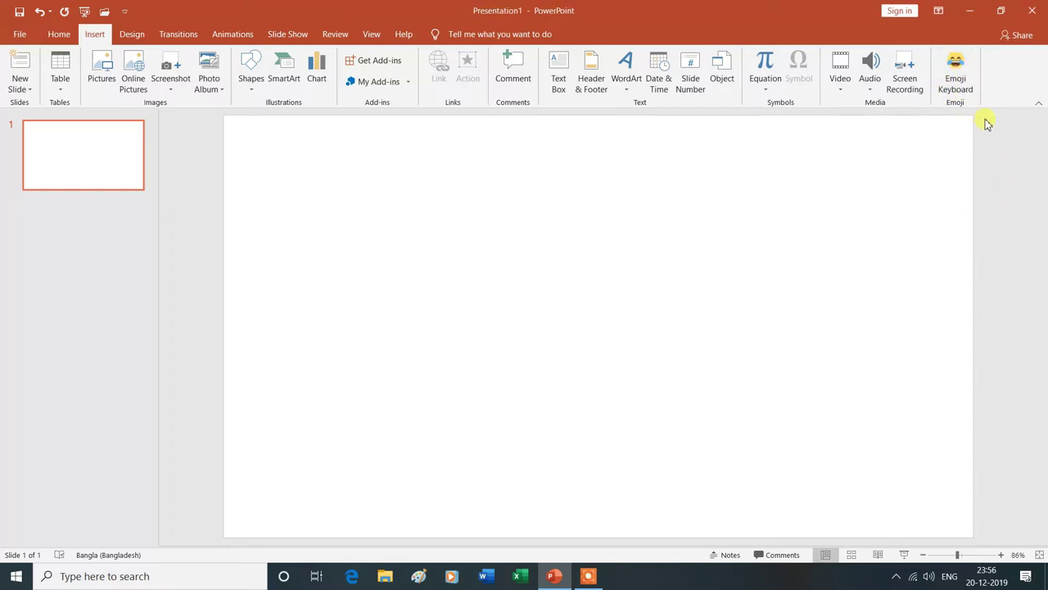
{"action": "left_click", "coordinate": [956, 89]}
{"action": "left_click", "coordinate": [955, 82]}
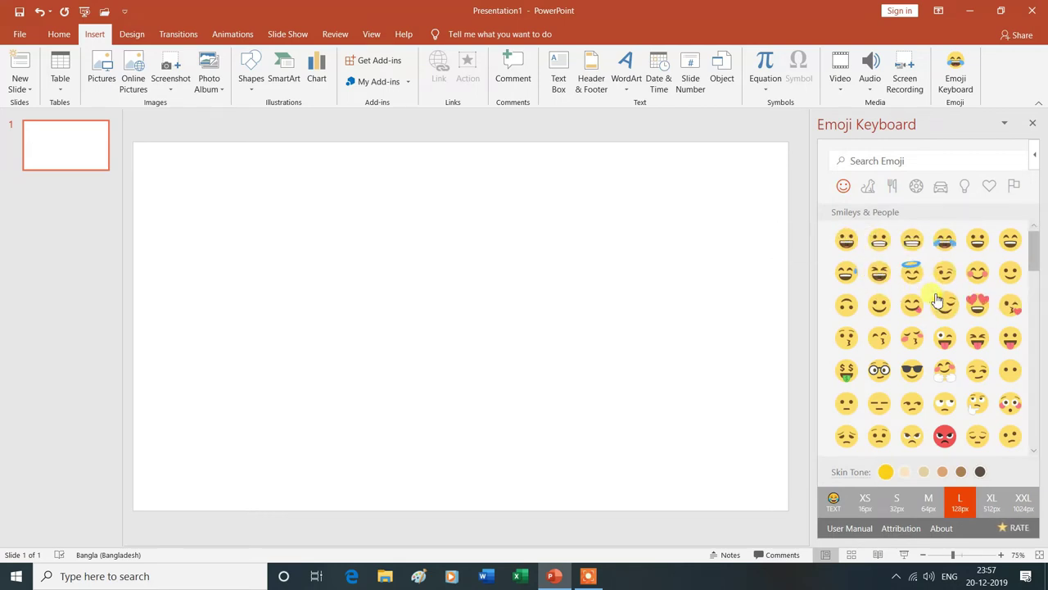
Step: Put a smiley and an enlarged sunglasses smiley emoji side by side at the top-left
{"action": "left_click", "coordinate": [879, 307]}
{"action": "left_click_drag", "start_coordinate": [483, 344], "coordinate": [206, 201]}
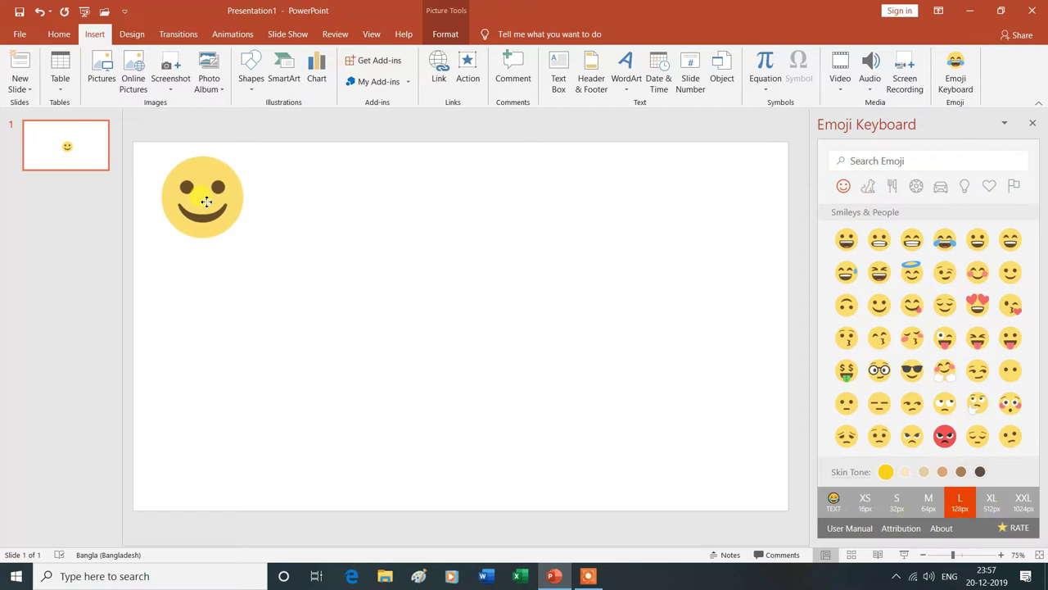
{"action": "left_click", "coordinate": [911, 370]}
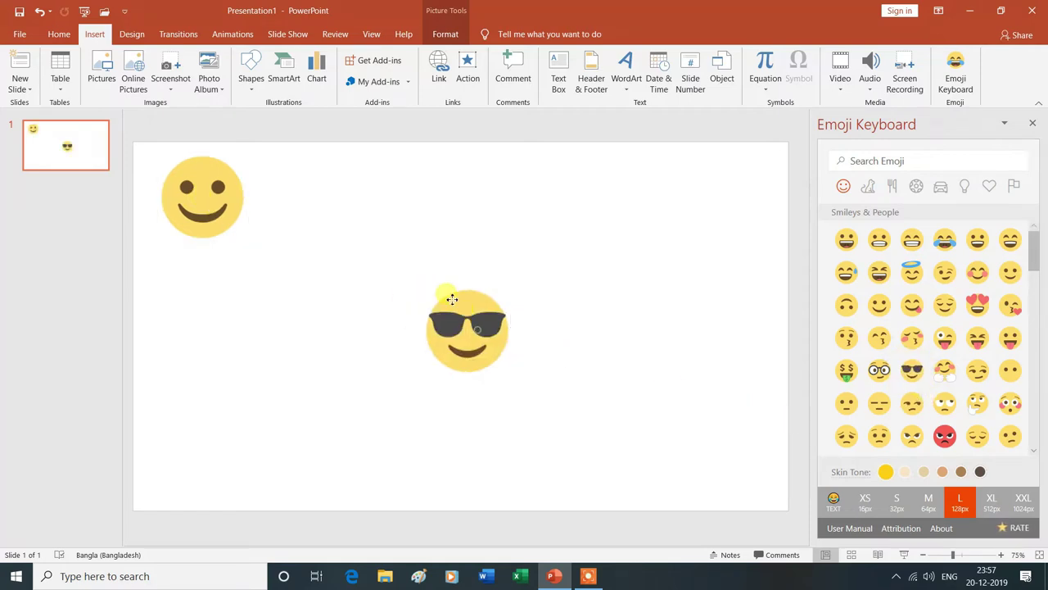
{"action": "left_click_drag", "start_coordinate": [452, 299], "coordinate": [322, 191]}
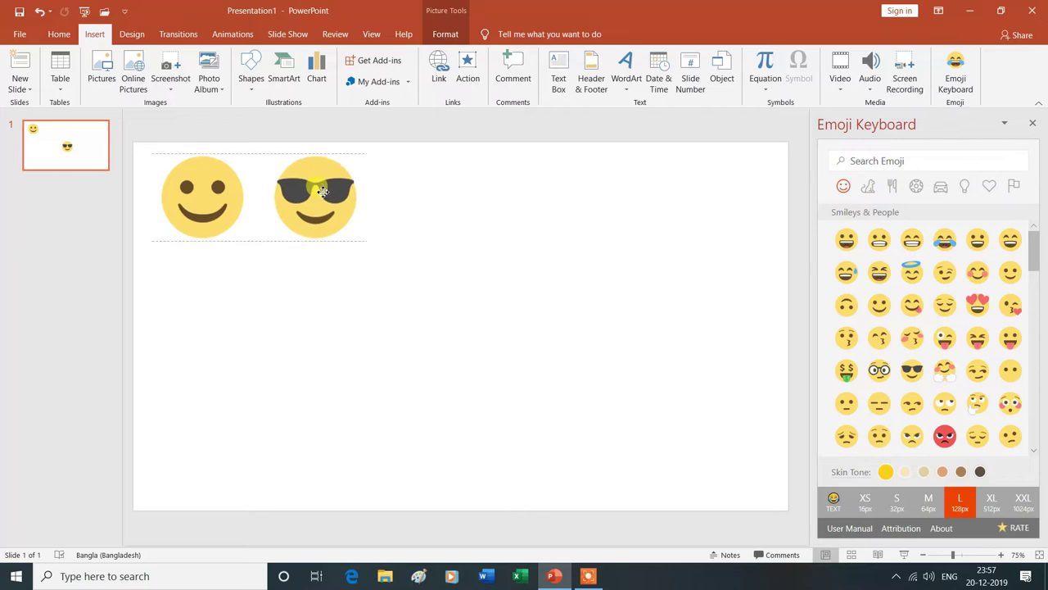
{"action": "left_click_drag", "start_coordinate": [323, 191], "coordinate": [323, 191]}
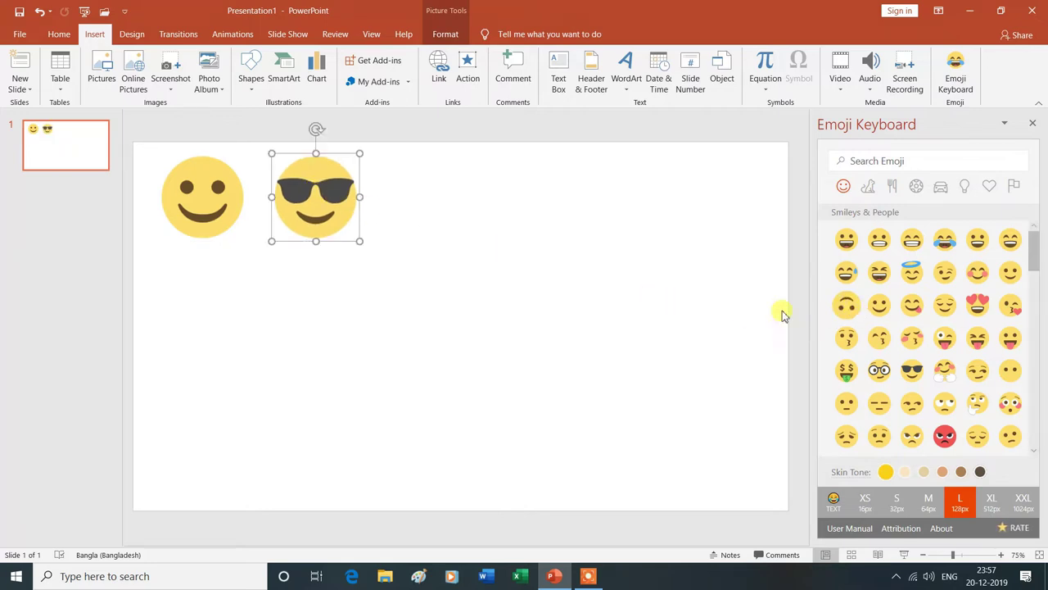
{"action": "mouse_move", "coordinate": [361, 196]}
{"action": "left_mouse_down"}
{"action": "mouse_move", "coordinate": [386, 205]}
{"action": "mouse_move", "coordinate": [377, 206]}
{"action": "left_mouse_up"}
{"action": "left_click_drag", "start_coordinate": [327, 249], "coordinate": [327, 246]}
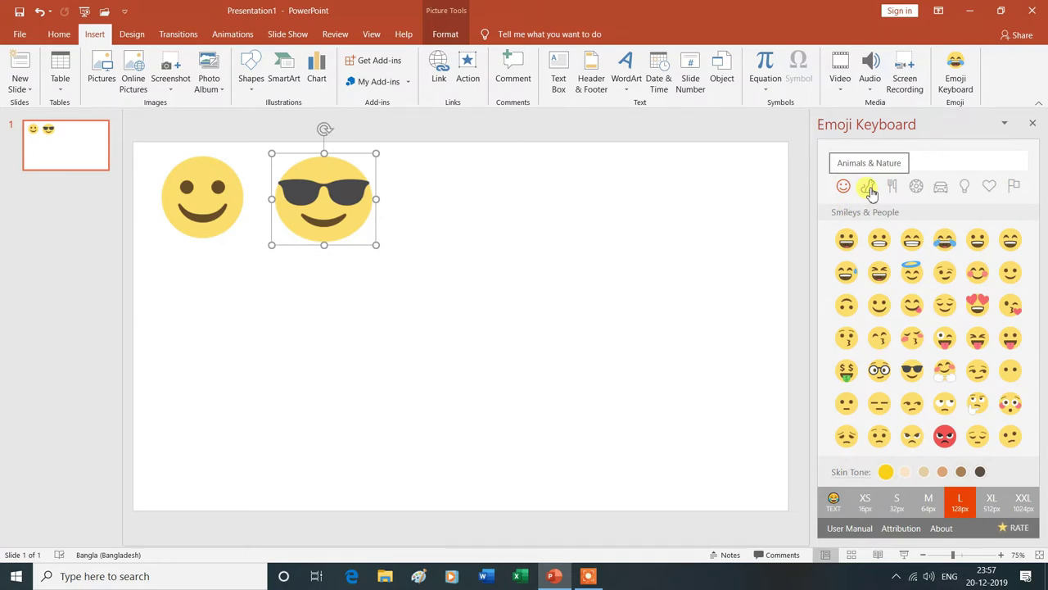
Step: Add a red apple emoji from Food & Drink beside the sunglasses emoji
{"action": "left_click", "coordinate": [869, 188]}
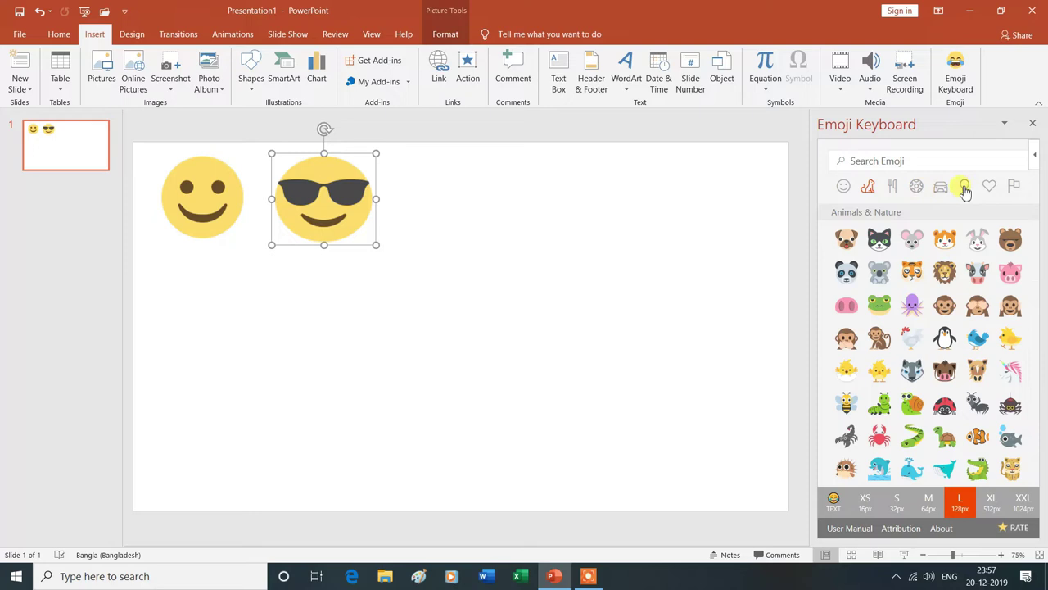
{"action": "left_click", "coordinate": [894, 187]}
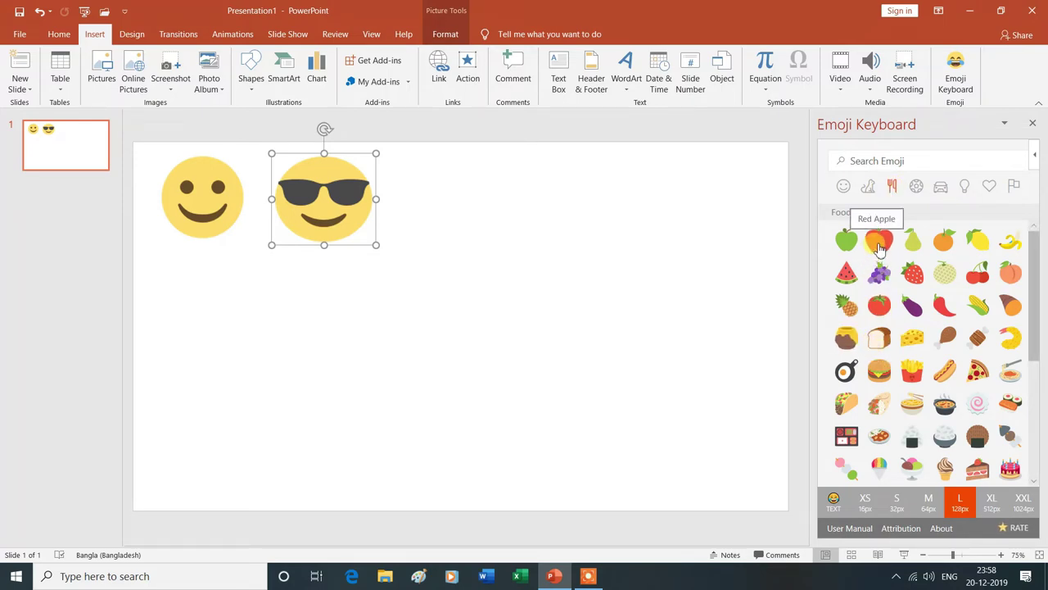
{"action": "left_click", "coordinate": [878, 246]}
{"action": "mouse_move", "coordinate": [464, 354]}
{"action": "left_mouse_down"}
{"action": "mouse_move", "coordinate": [459, 204]}
{"action": "mouse_move", "coordinate": [516, 204]}
{"action": "left_mouse_up"}
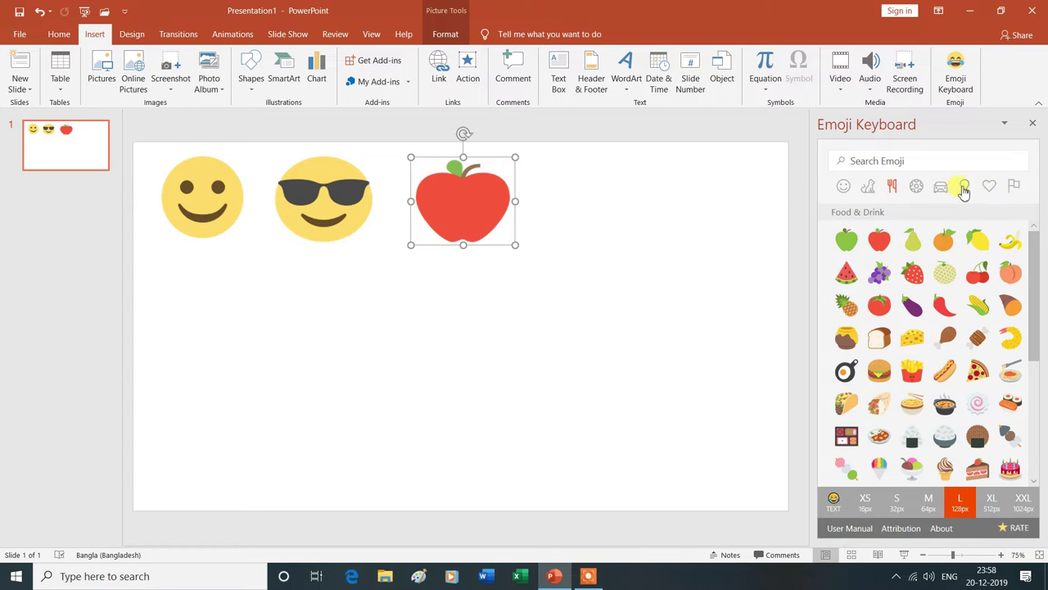
{"action": "left_click", "coordinate": [964, 187]}
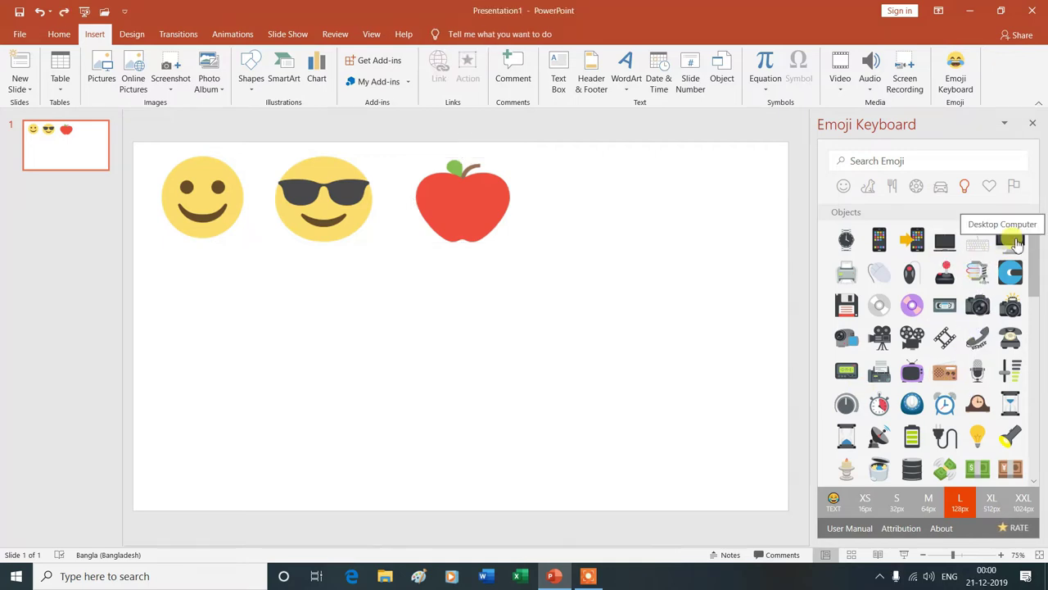
Step: Drag a desktop computer emoji next to the apple, then close the Emoji Keyboard
{"action": "left_click", "coordinate": [1013, 242]}
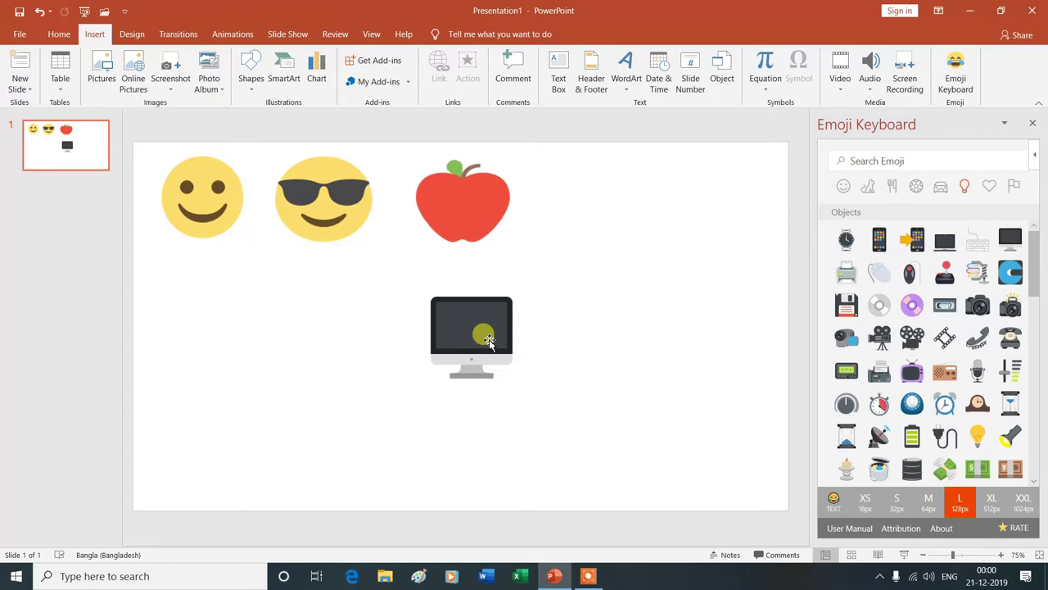
{"action": "left_click_drag", "start_coordinate": [489, 342], "coordinate": [630, 213]}
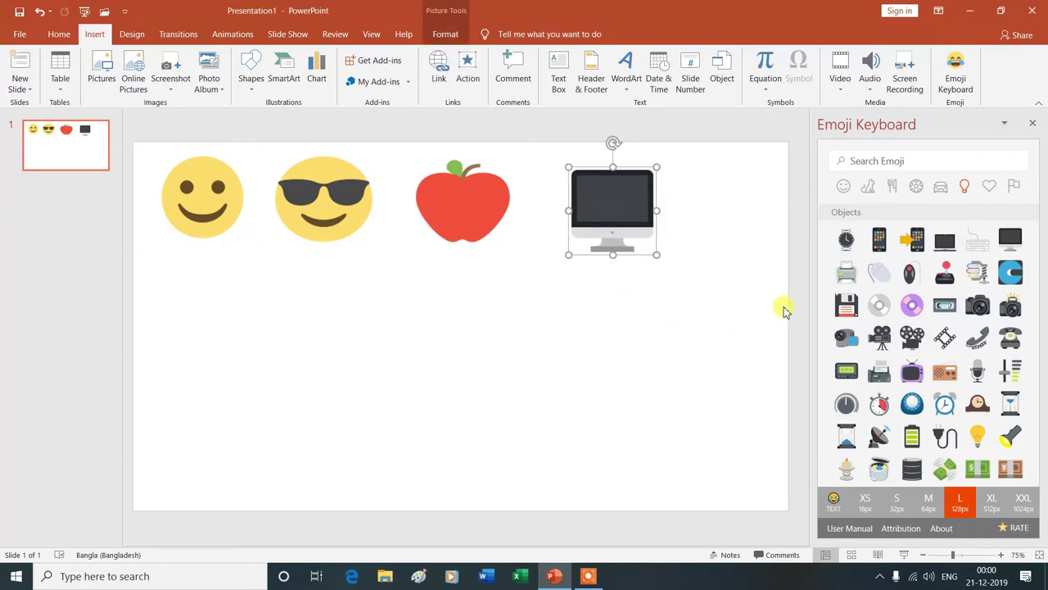
{"action": "mouse_move", "coordinate": [926, 344]}
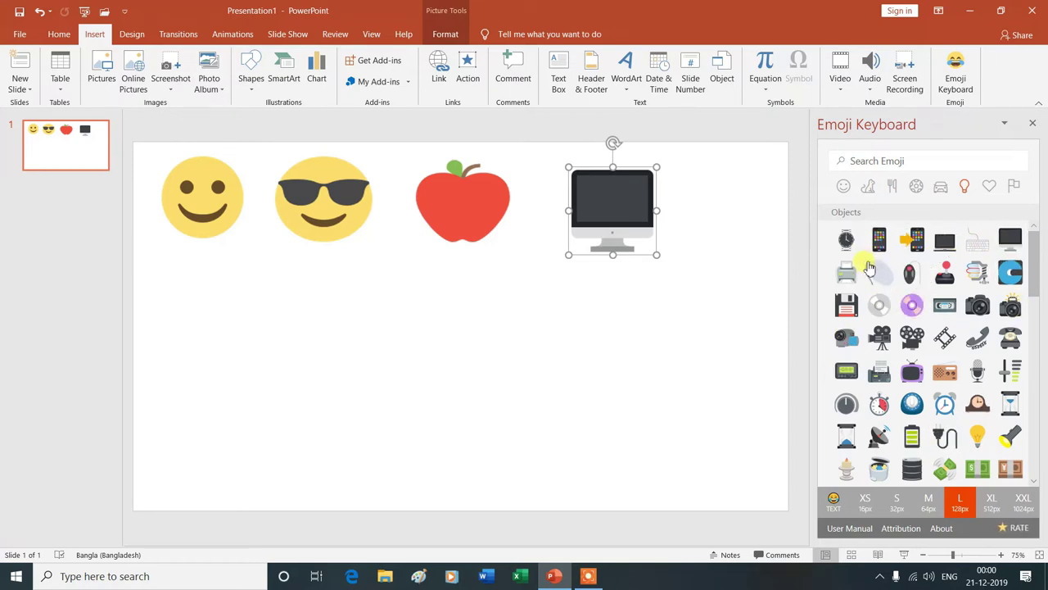
{"action": "left_click", "coordinate": [1034, 124]}
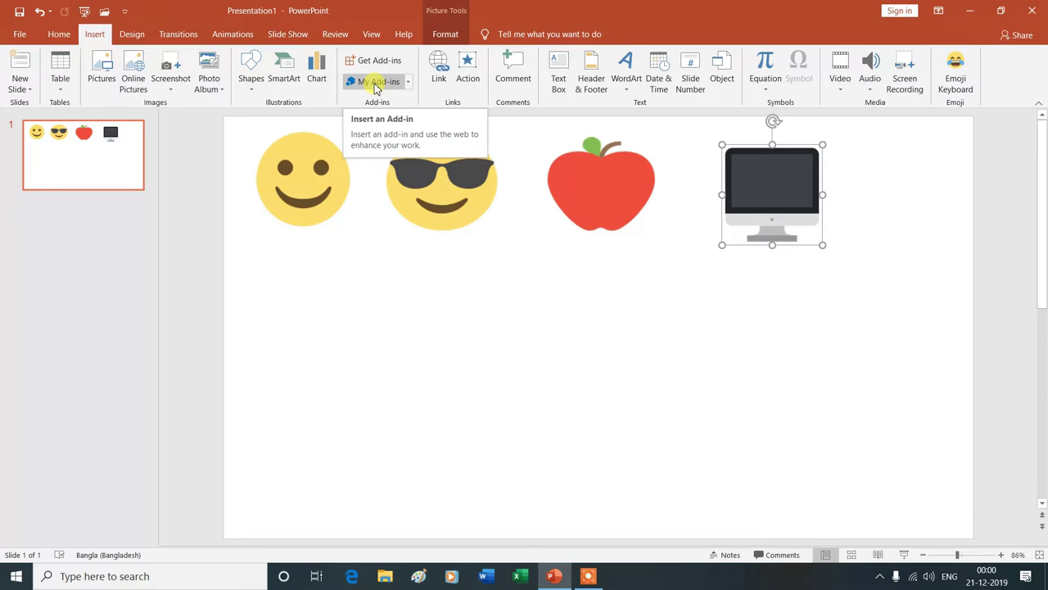
{"action": "left_click", "coordinate": [377, 85]}
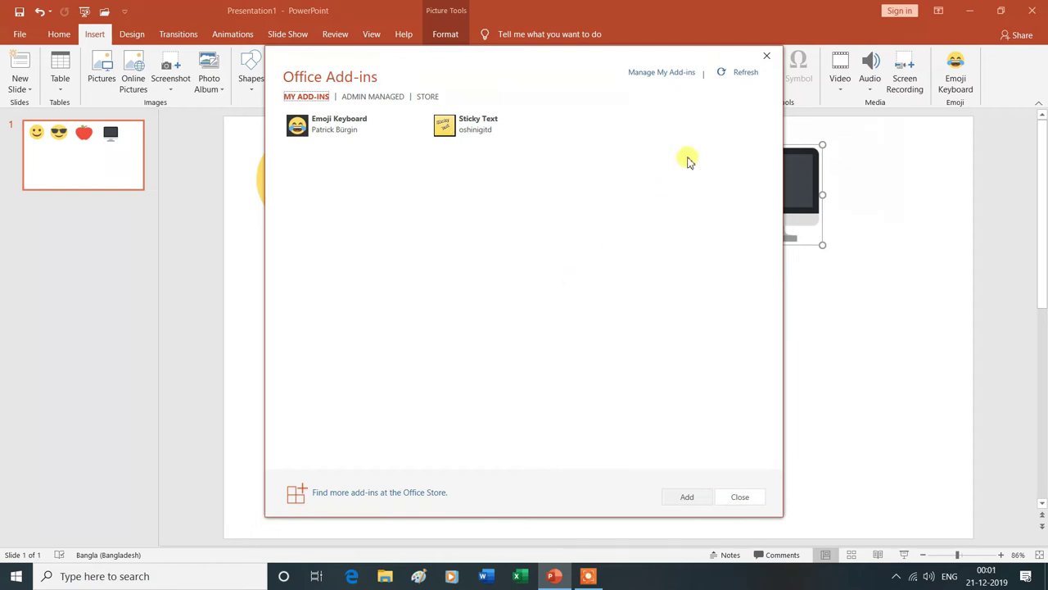
{"action": "left_click", "coordinate": [767, 57]}
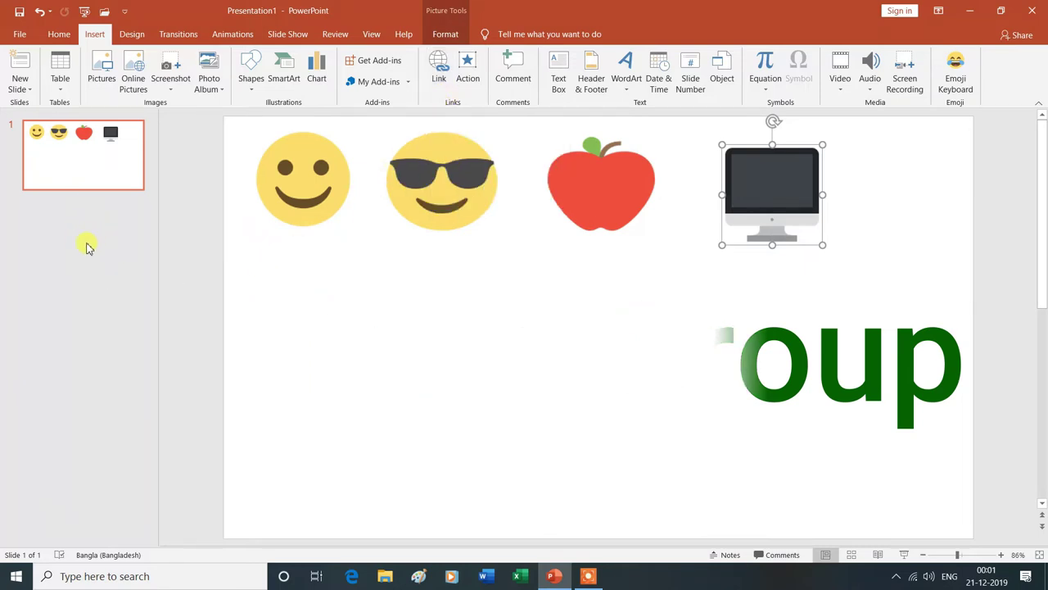
Step: Delete the emoji slide and replace it with a Blank-layout slide
{"action": "right_click", "coordinate": [73, 167]}
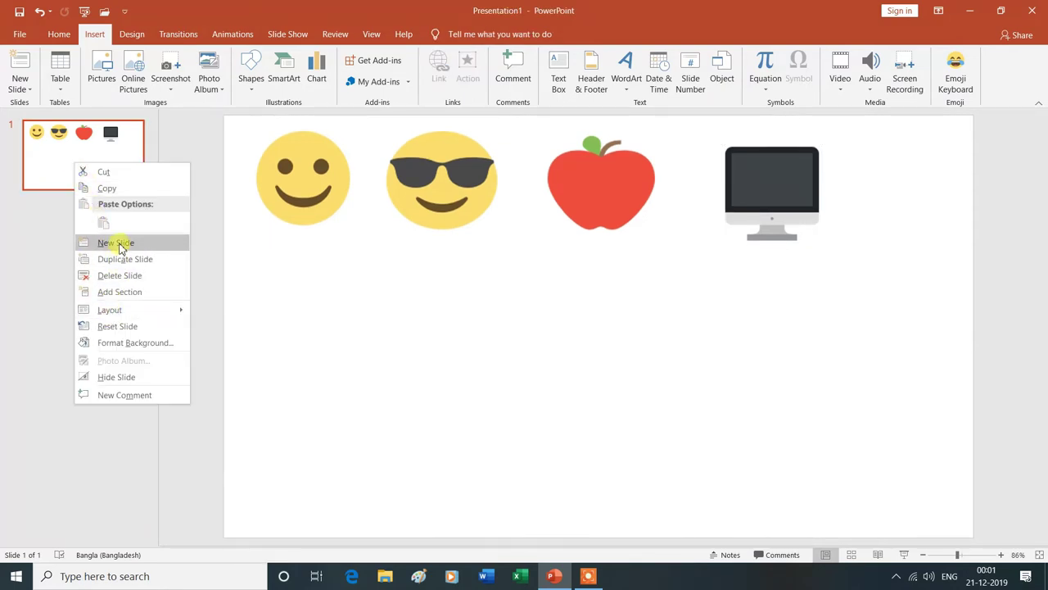
{"action": "left_click", "coordinate": [119, 277]}
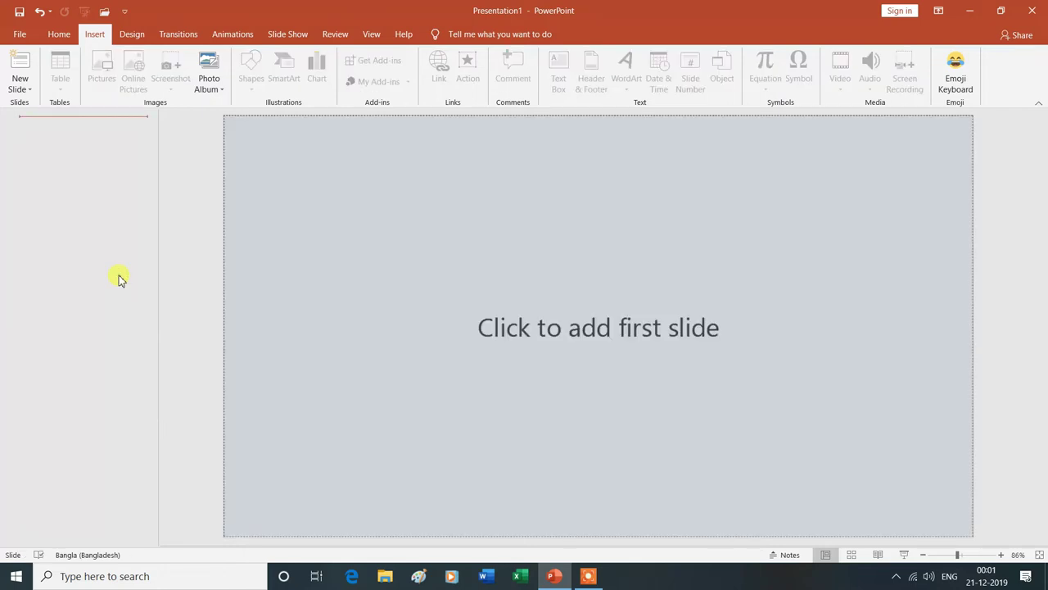
{"action": "left_click", "coordinate": [30, 93]}
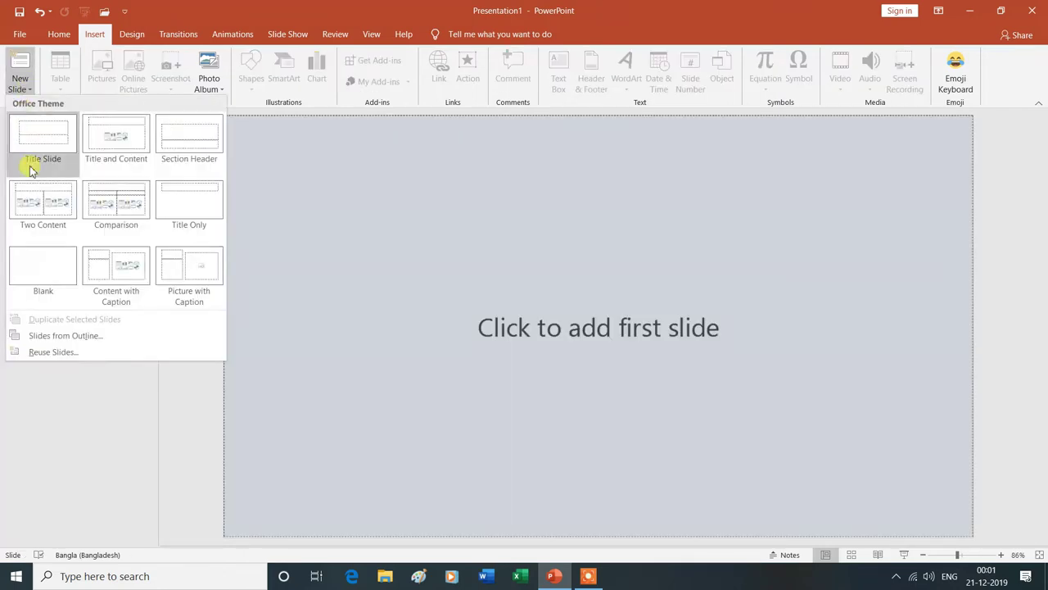
{"action": "left_click", "coordinate": [49, 274]}
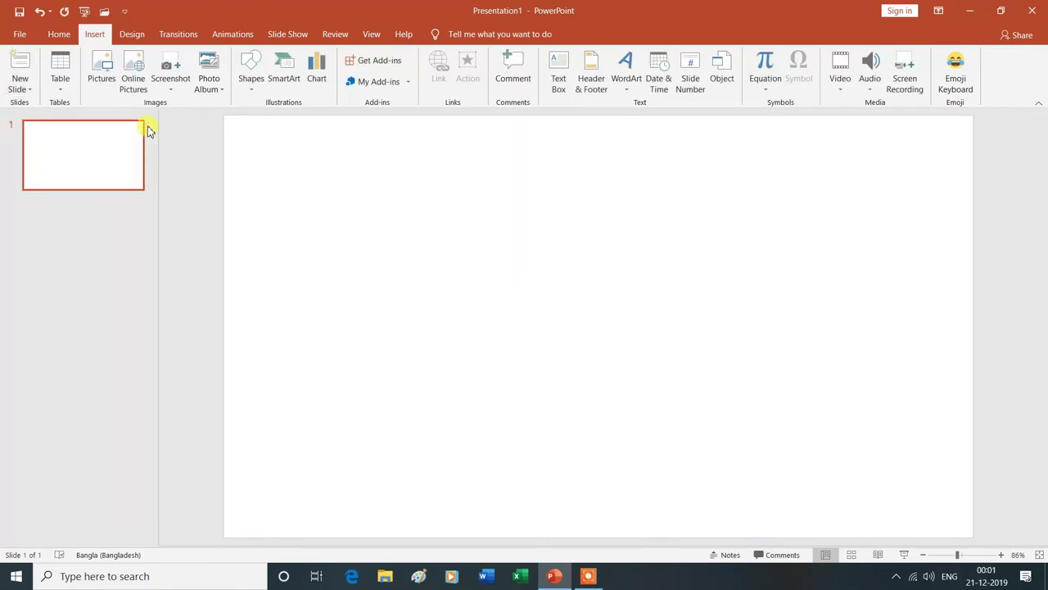
Step: Add three more Blank-layout slides for four slides total
{"action": "left_click", "coordinate": [21, 87]}
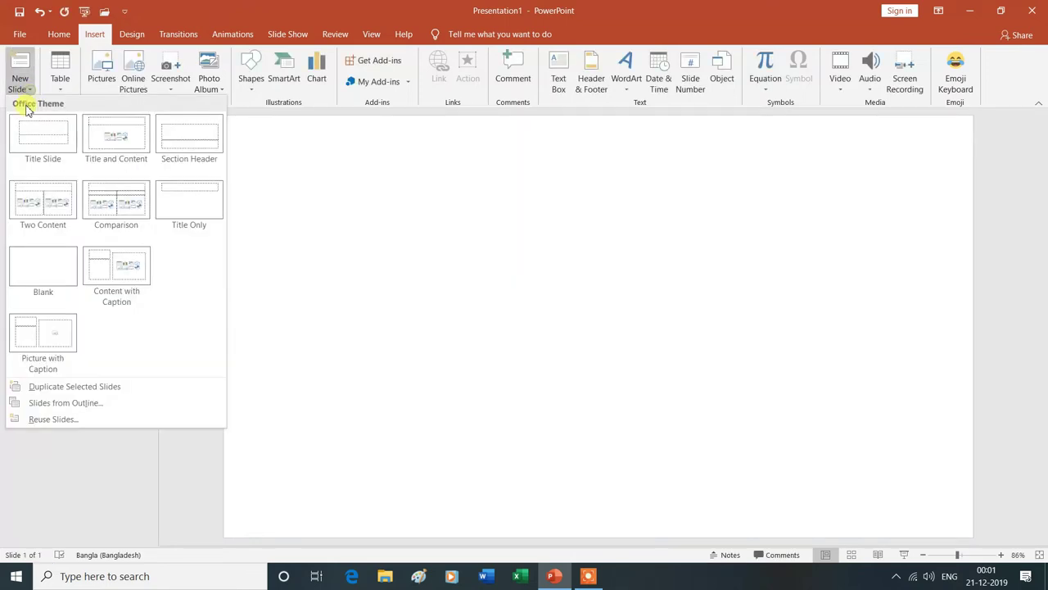
{"action": "left_click", "coordinate": [41, 262]}
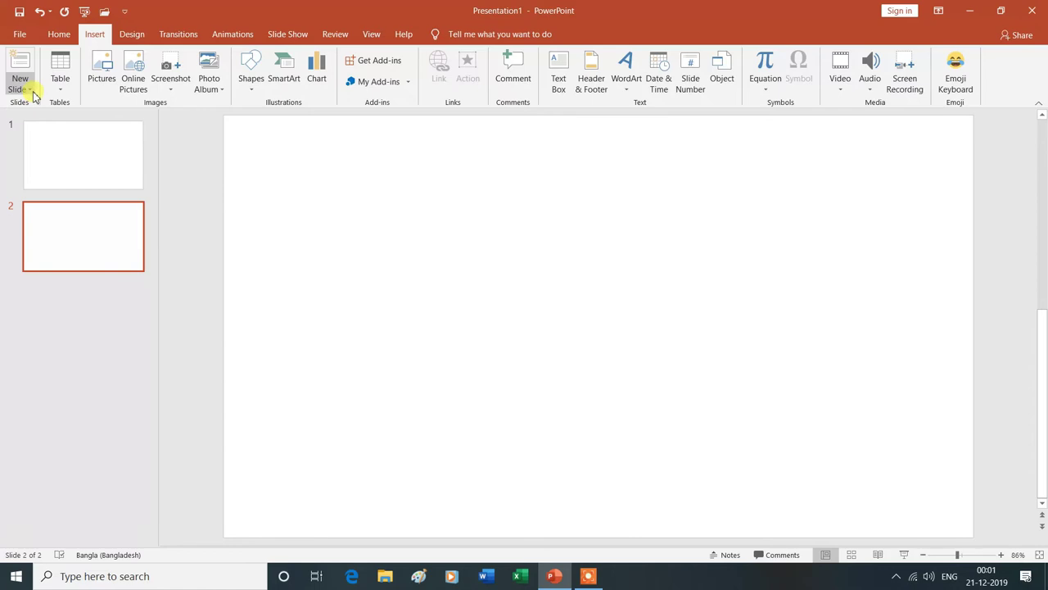
{"action": "left_click", "coordinate": [24, 86]}
{"action": "left_click", "coordinate": [45, 272]}
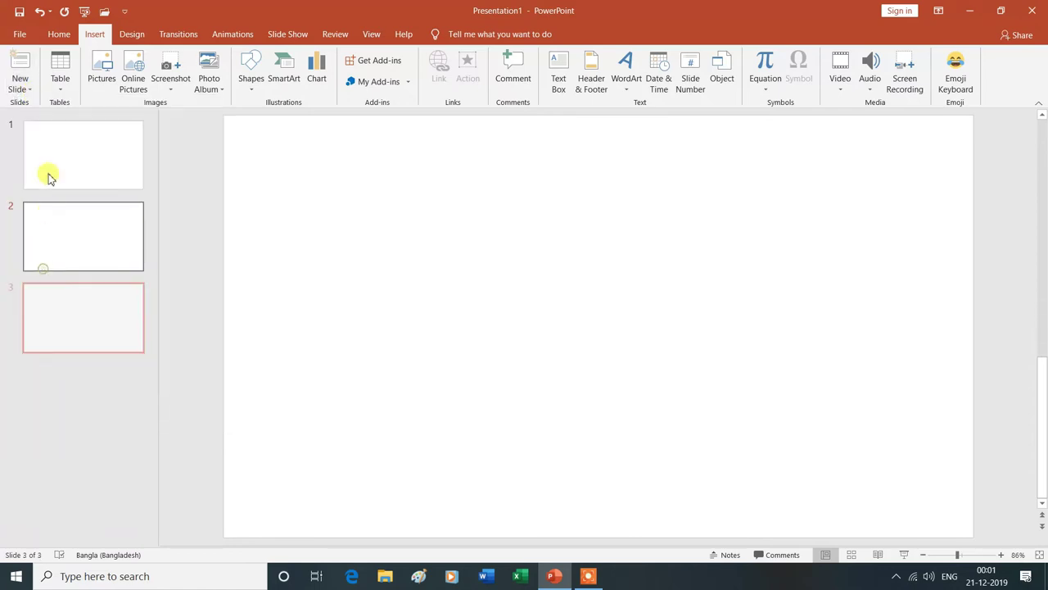
{"action": "left_click", "coordinate": [30, 87]}
{"action": "left_click", "coordinate": [43, 268]}
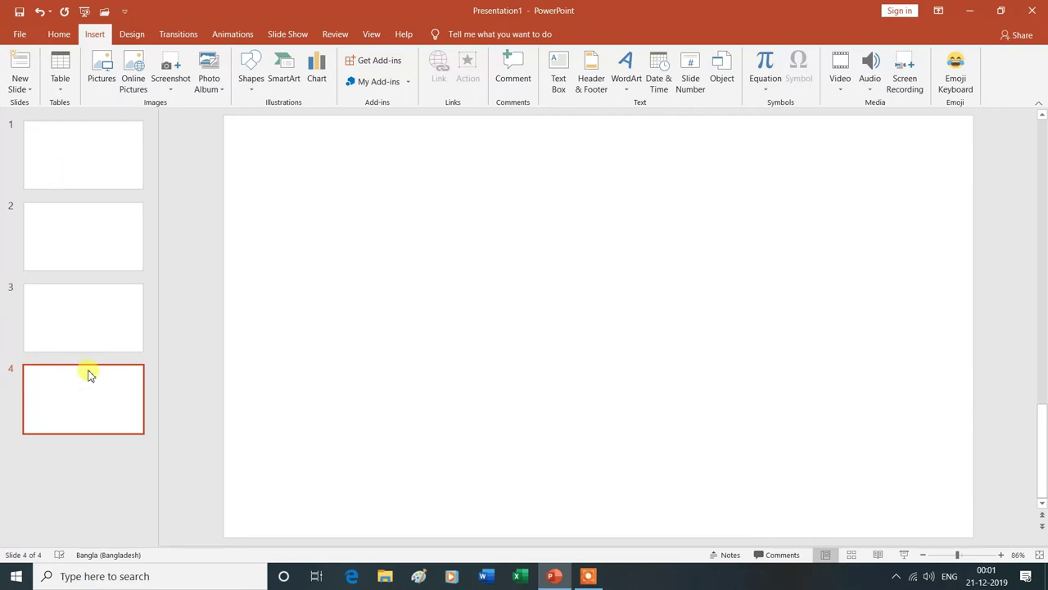
Step: Draw a large isosceles triangle in the middle of slide 1
{"action": "left_click", "coordinate": [83, 161]}
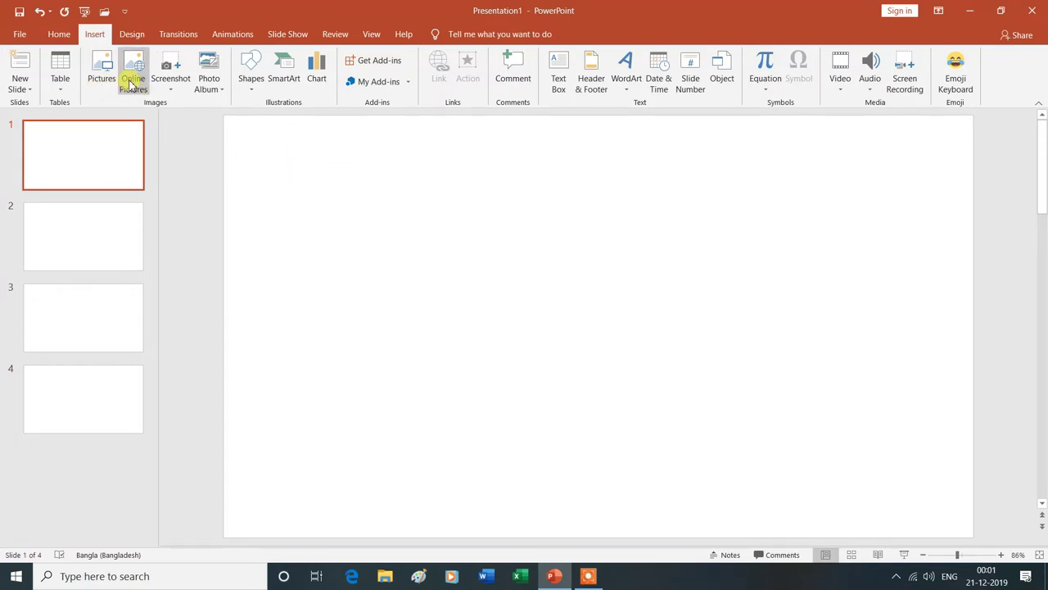
{"action": "left_click", "coordinate": [63, 36]}
{"action": "left_click", "coordinate": [684, 88]}
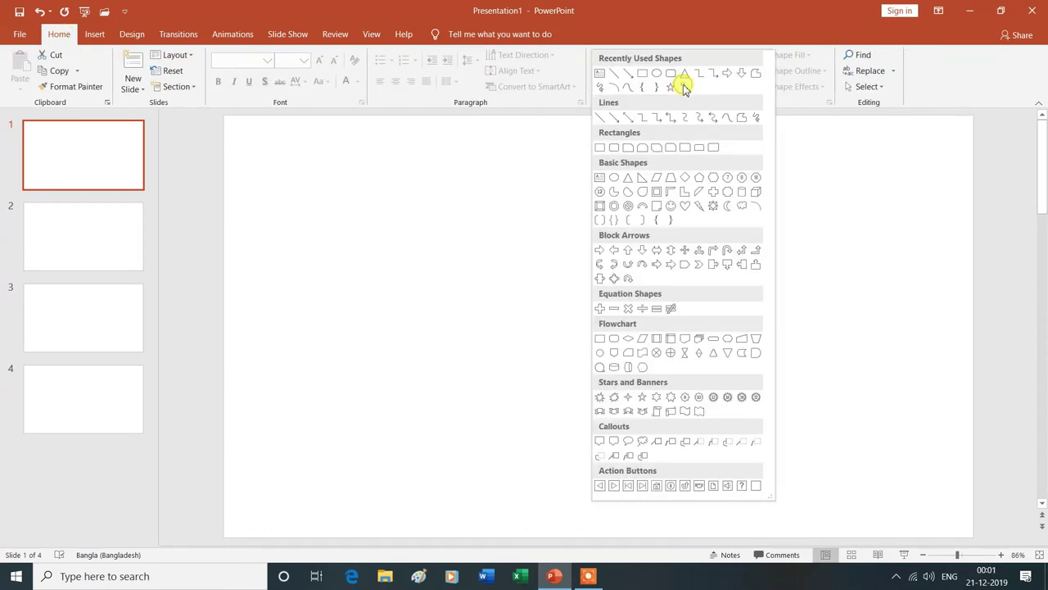
{"action": "left_click", "coordinate": [630, 183]}
{"action": "left_click_drag", "start_coordinate": [497, 160], "coordinate": [726, 404]}
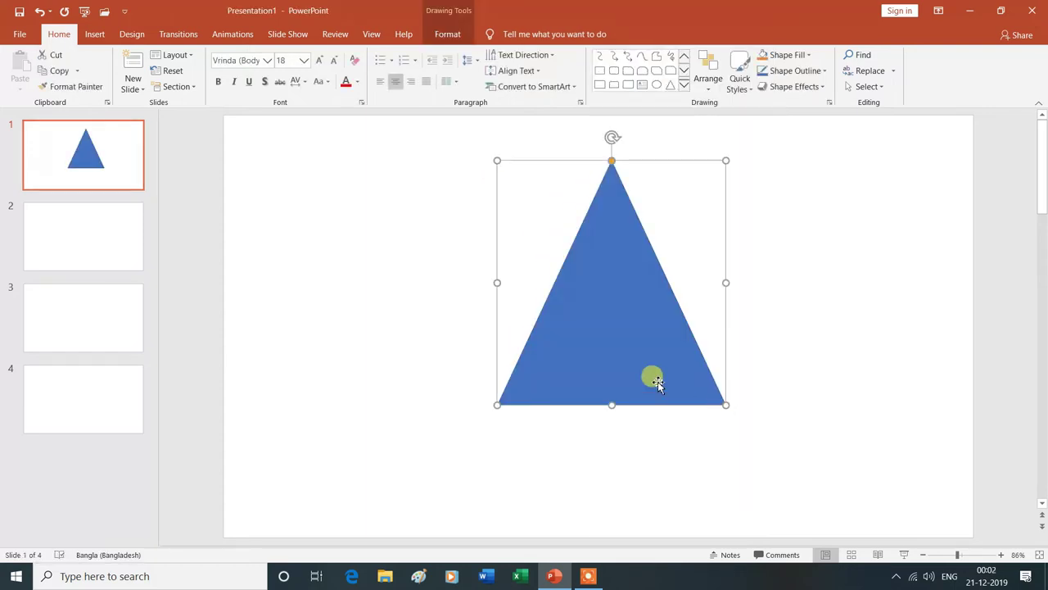
Step: Draw a large smiley face shape on slide 2
{"action": "left_click", "coordinate": [73, 245]}
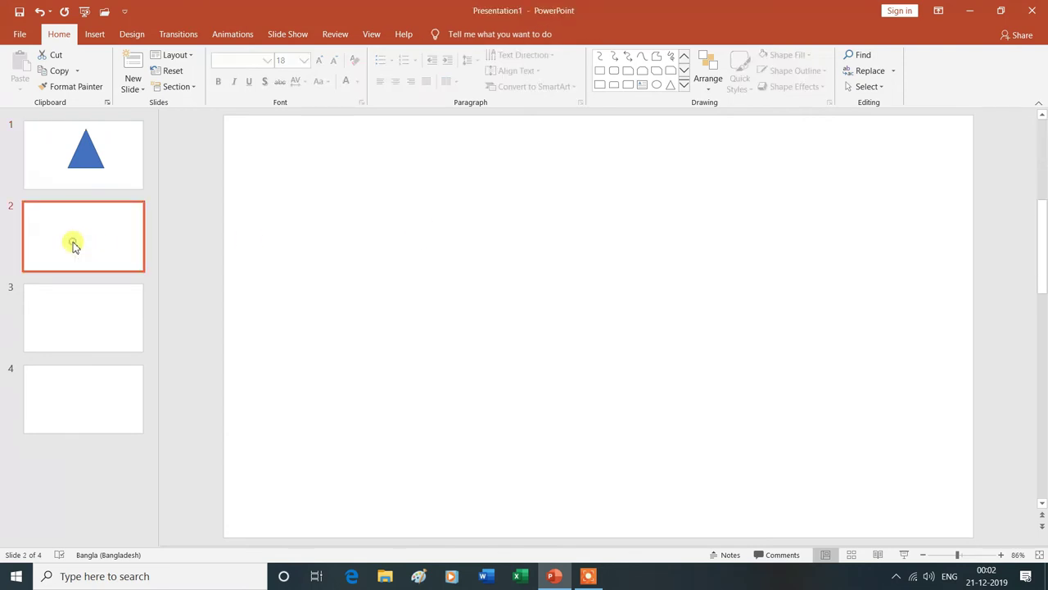
{"action": "left_click", "coordinate": [684, 84]}
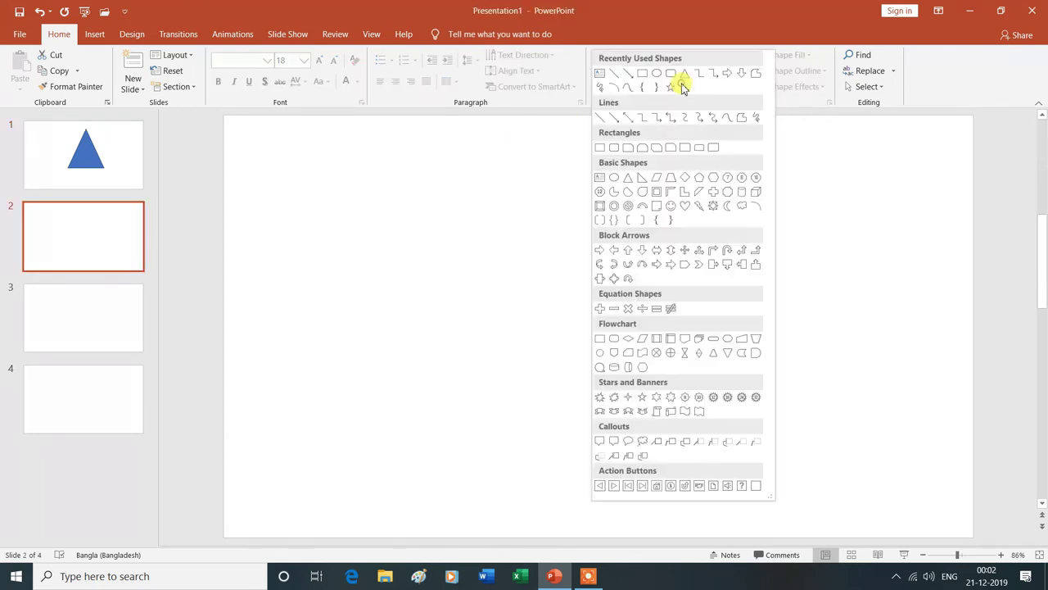
{"action": "left_click", "coordinate": [671, 210]}
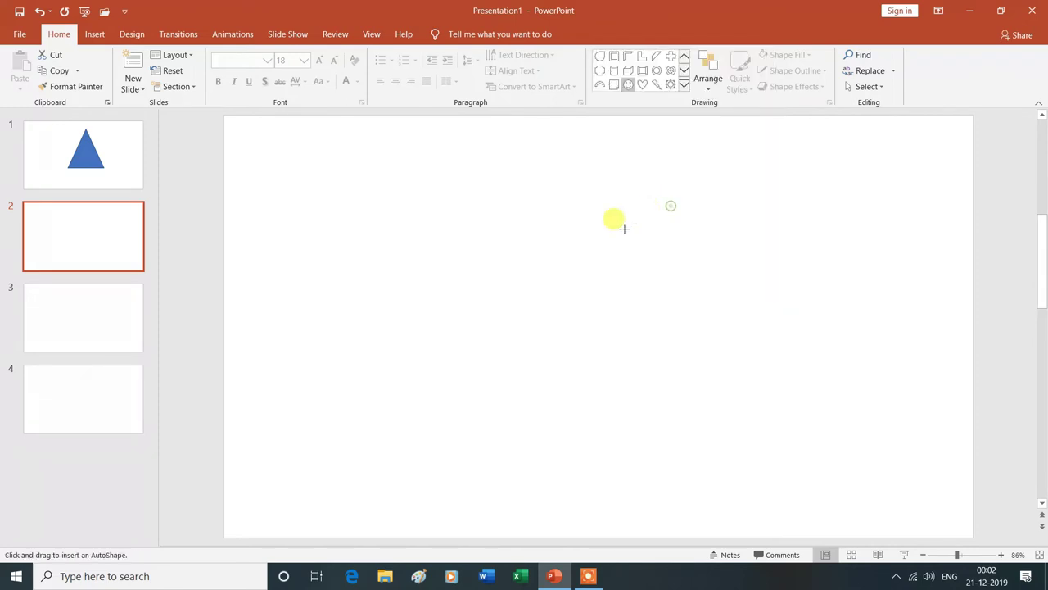
{"action": "mouse_move", "coordinate": [471, 163]}
{"action": "left_mouse_down"}
{"action": "mouse_move", "coordinate": [694, 391]}
{"action": "mouse_move", "coordinate": [725, 440]}
{"action": "left_mouse_up"}
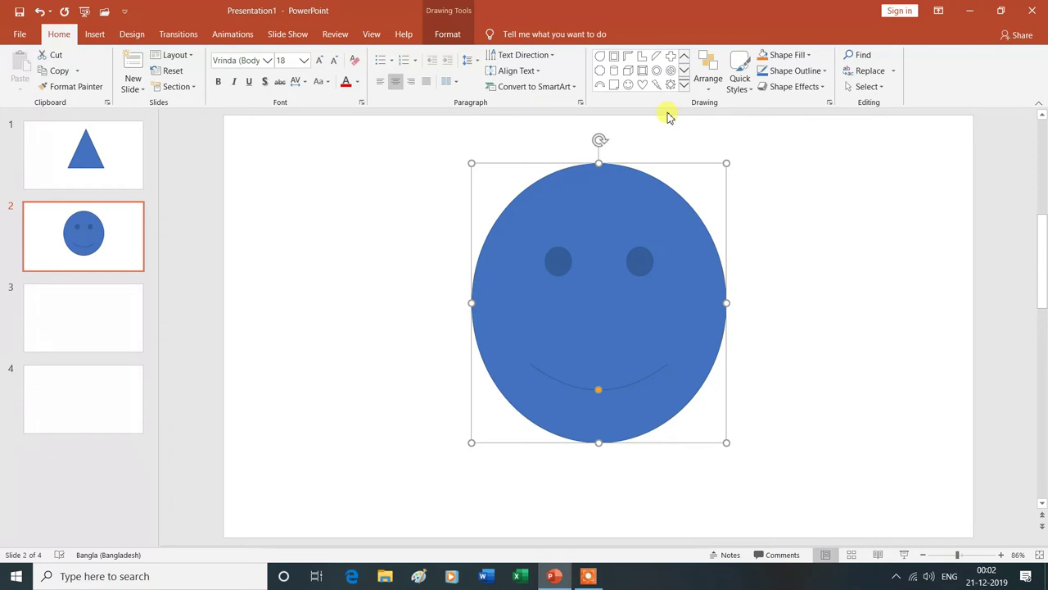
Step: Draw a cloud shape on slide 3, then move to slide 4
{"action": "left_click", "coordinate": [86, 320]}
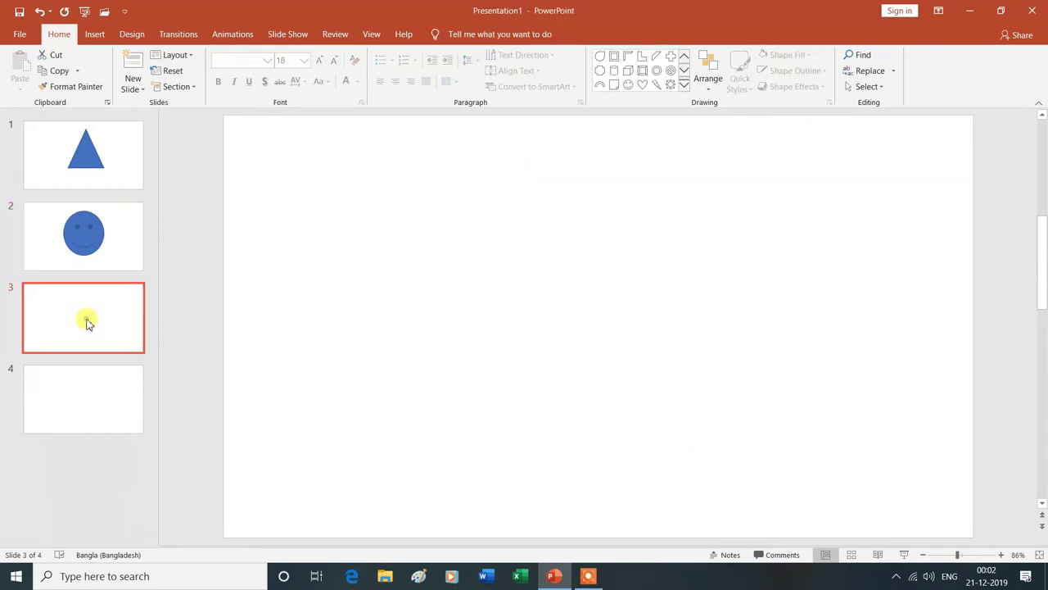
{"action": "left_click", "coordinate": [684, 86]}
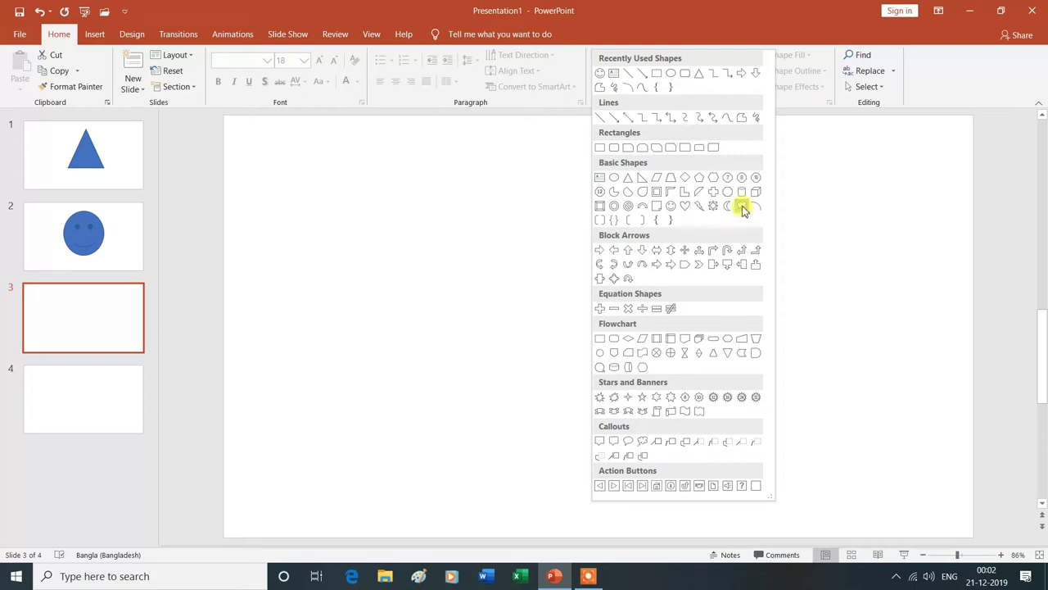
{"action": "left_click", "coordinate": [742, 210]}
{"action": "mouse_move", "coordinate": [489, 182]}
{"action": "left_mouse_down"}
{"action": "mouse_move", "coordinate": [763, 379]}
{"action": "mouse_move", "coordinate": [791, 372]}
{"action": "mouse_move", "coordinate": [803, 381]}
{"action": "left_mouse_up"}
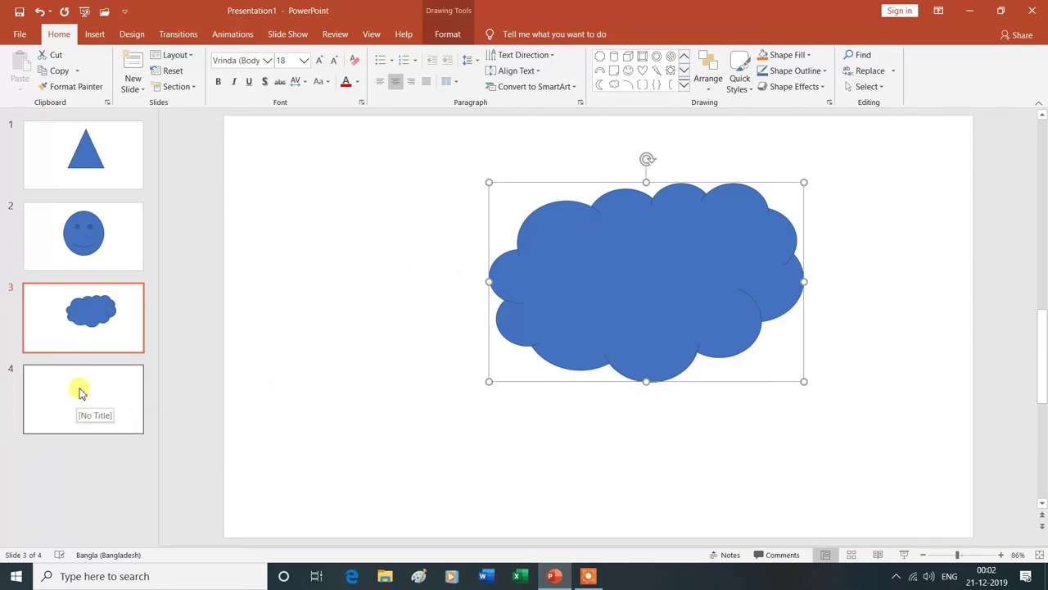
{"action": "left_click", "coordinate": [81, 392]}
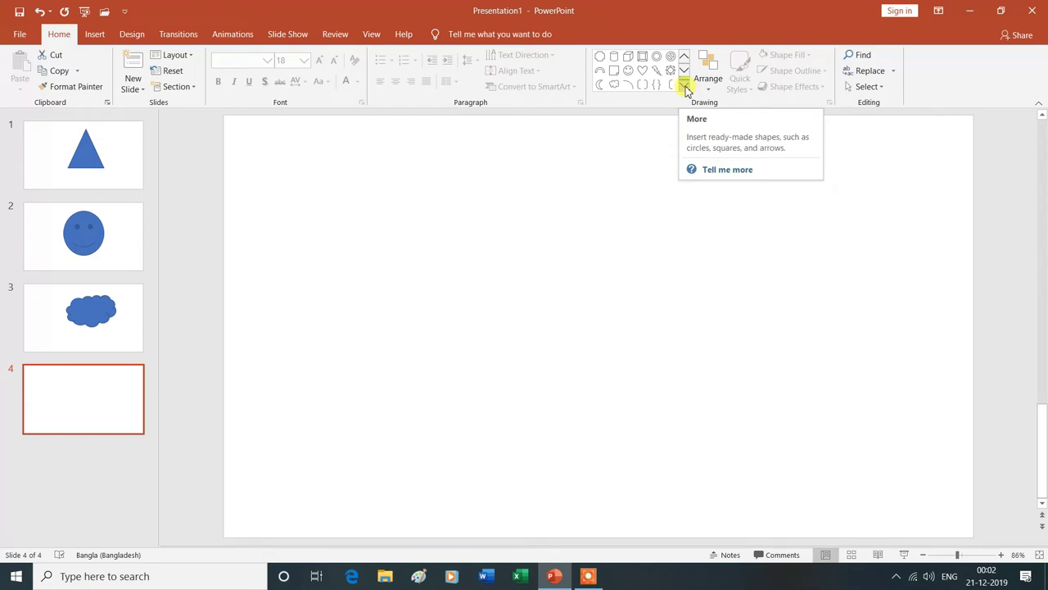
{"action": "left_click", "coordinate": [685, 86]}
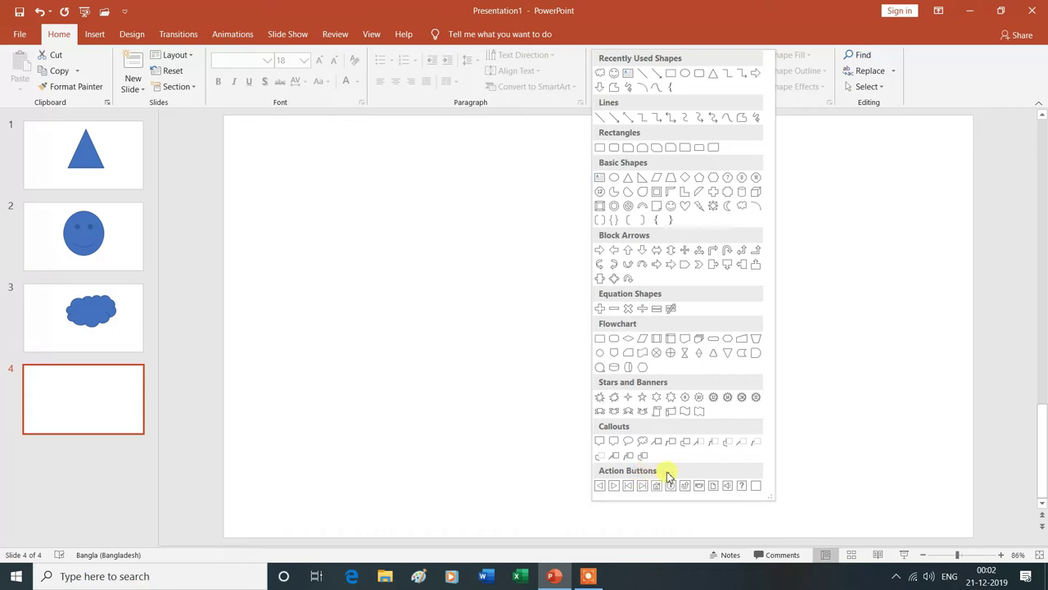
Step: Draw a wide Action Button: Blank across the top of slide 4
{"action": "left_click", "coordinate": [756, 486]}
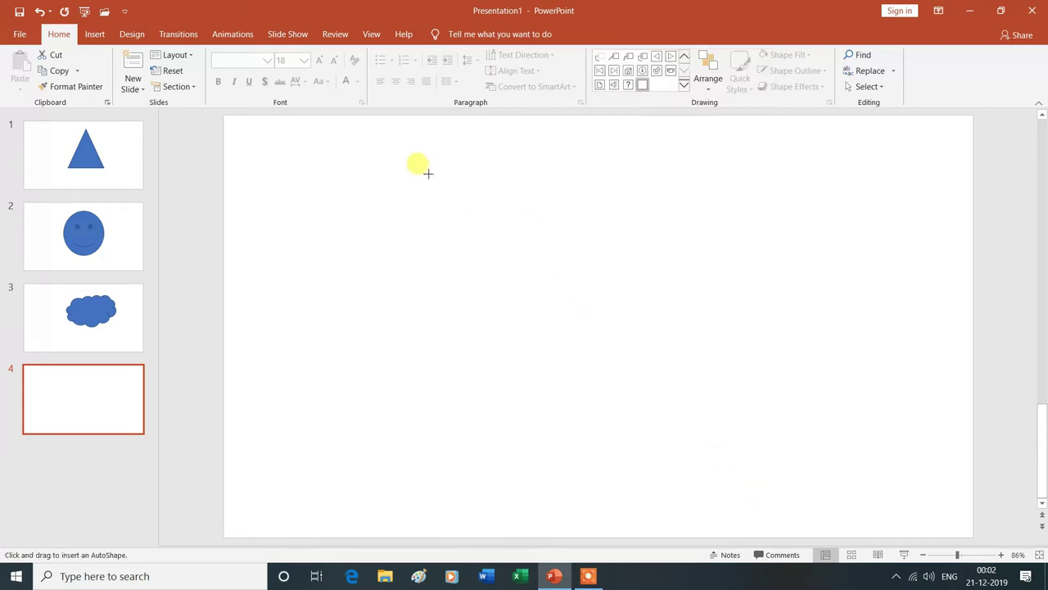
{"action": "left_click_drag", "start_coordinate": [408, 139], "coordinate": [724, 188]}
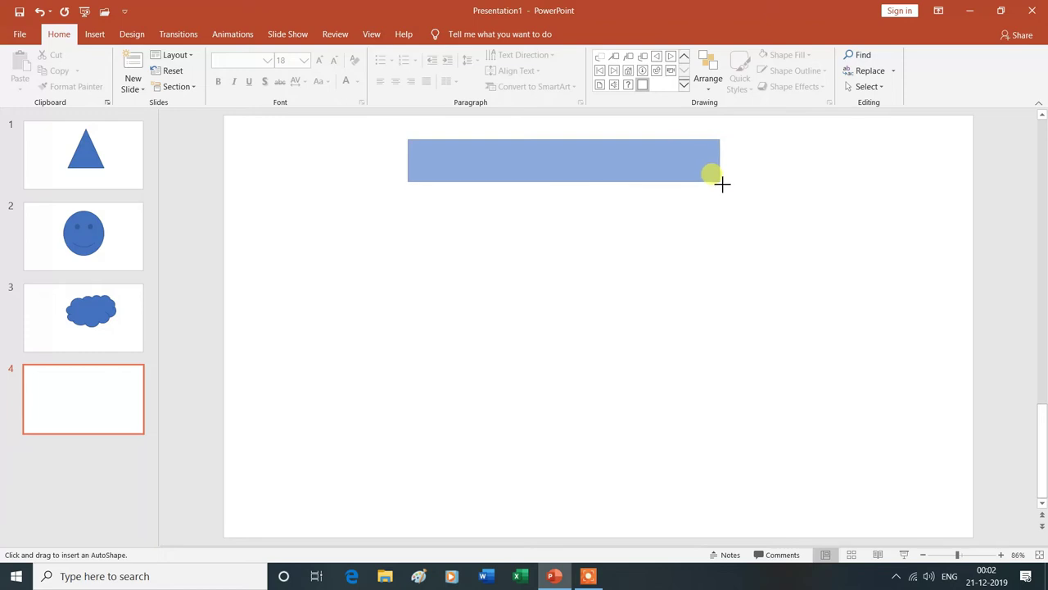
{"action": "left_click_drag", "start_coordinate": [724, 189], "coordinate": [732, 188]}
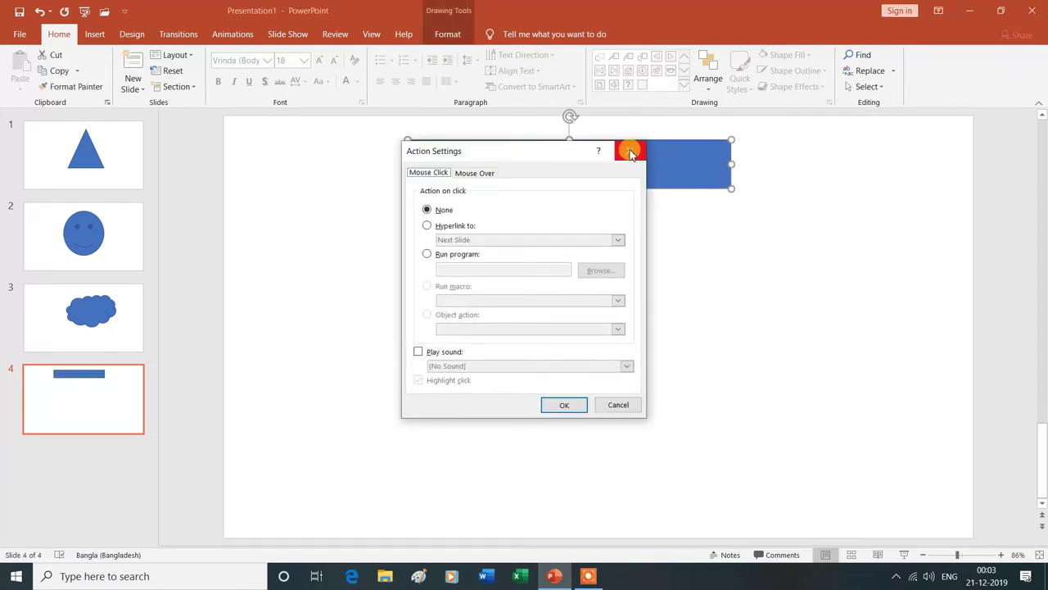
{"action": "left_click_drag", "start_coordinate": [628, 151], "coordinate": [630, 153]}
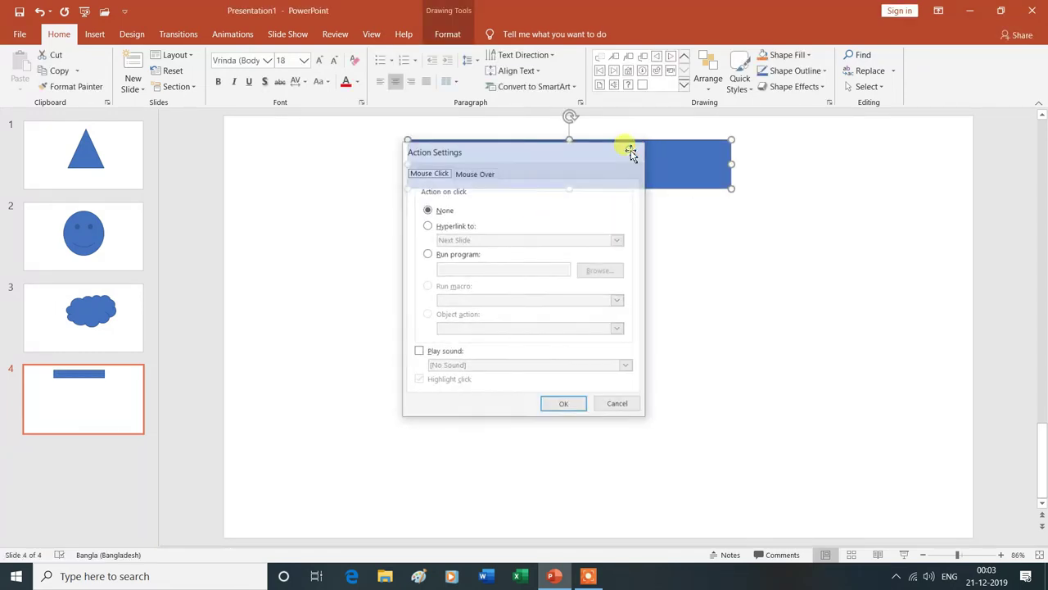
Step: Set the button's click action to Hyperlink to Slide and browse the slide list
{"action": "left_click", "coordinate": [96, 36]}
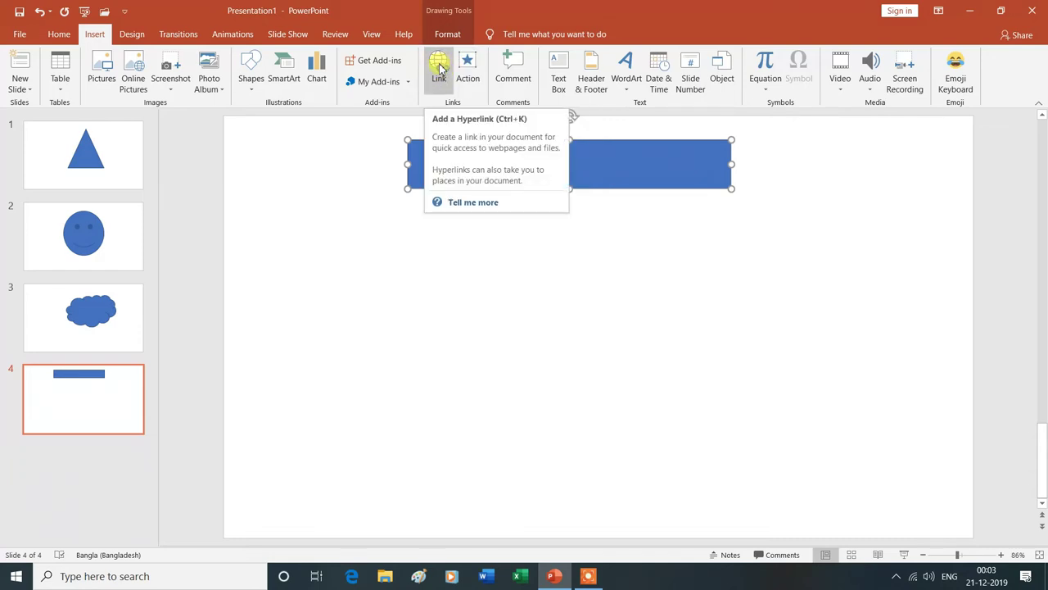
{"action": "left_click", "coordinate": [440, 68]}
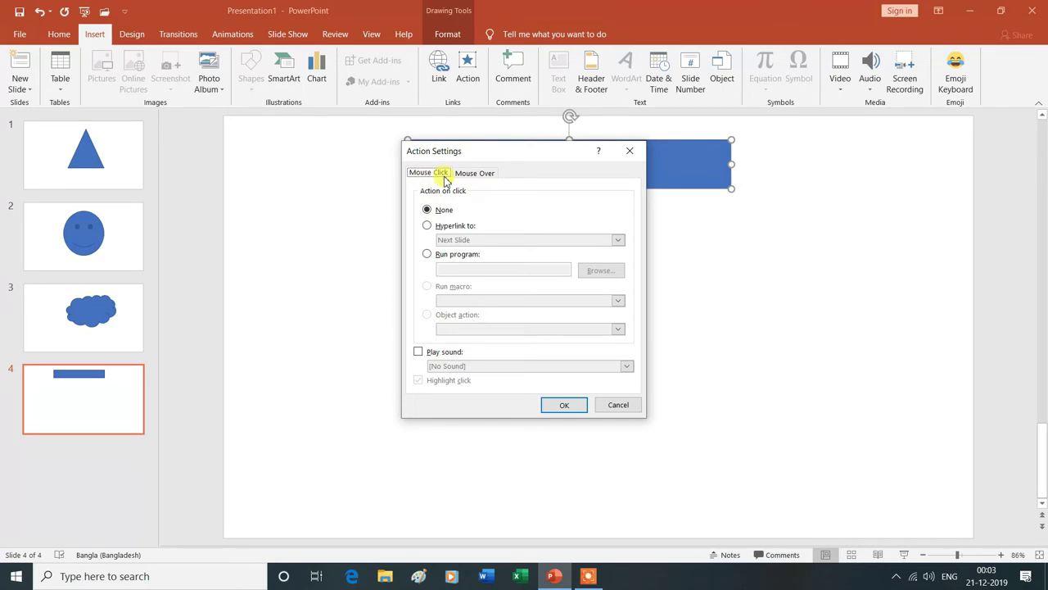
{"action": "left_click", "coordinate": [428, 227]}
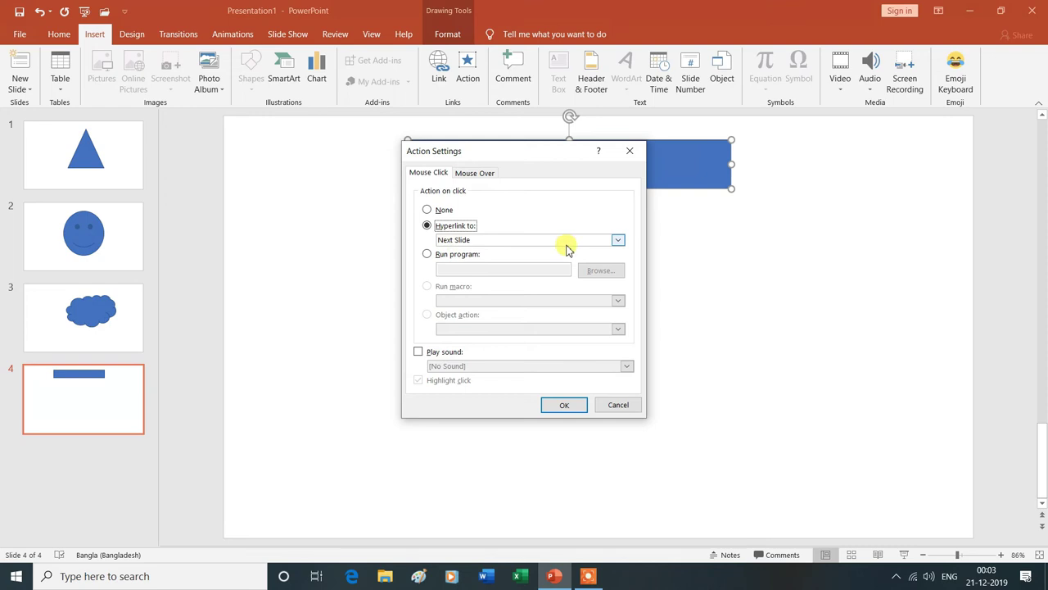
{"action": "left_click", "coordinate": [618, 240]}
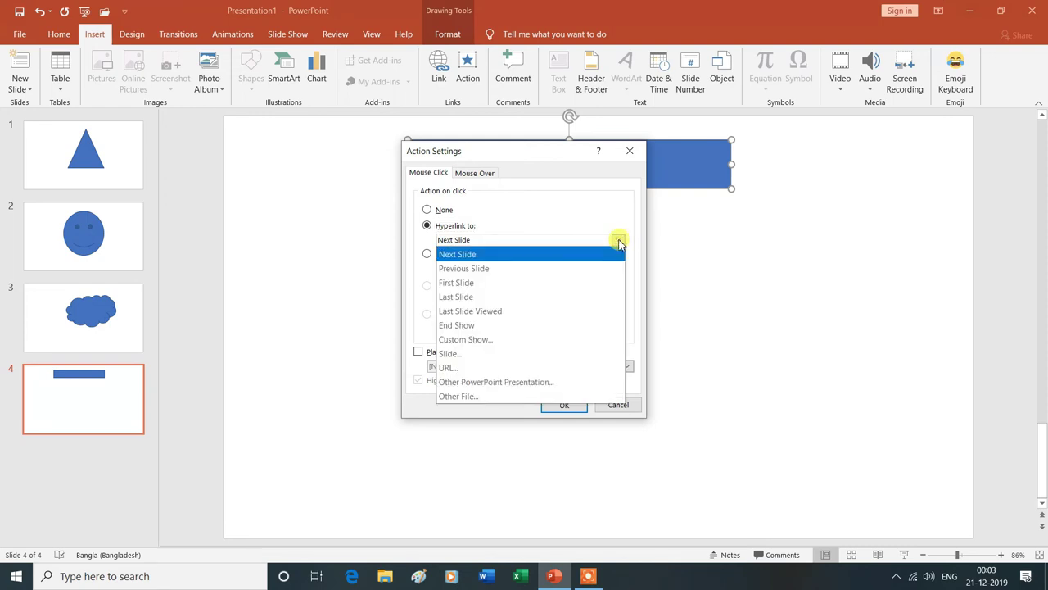
{"action": "left_click", "coordinate": [463, 355]}
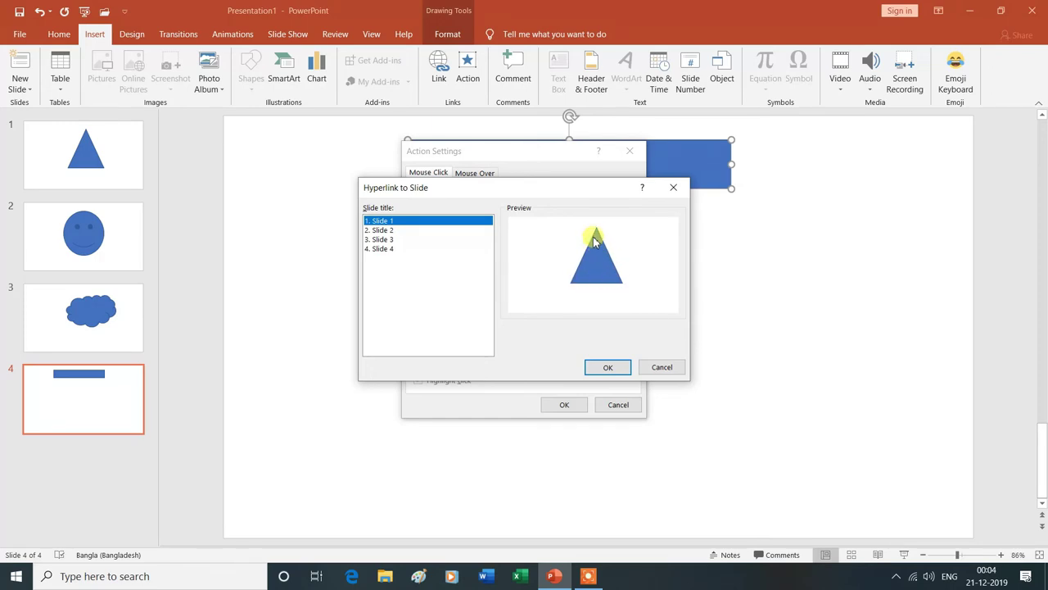
{"action": "left_click", "coordinate": [385, 232]}
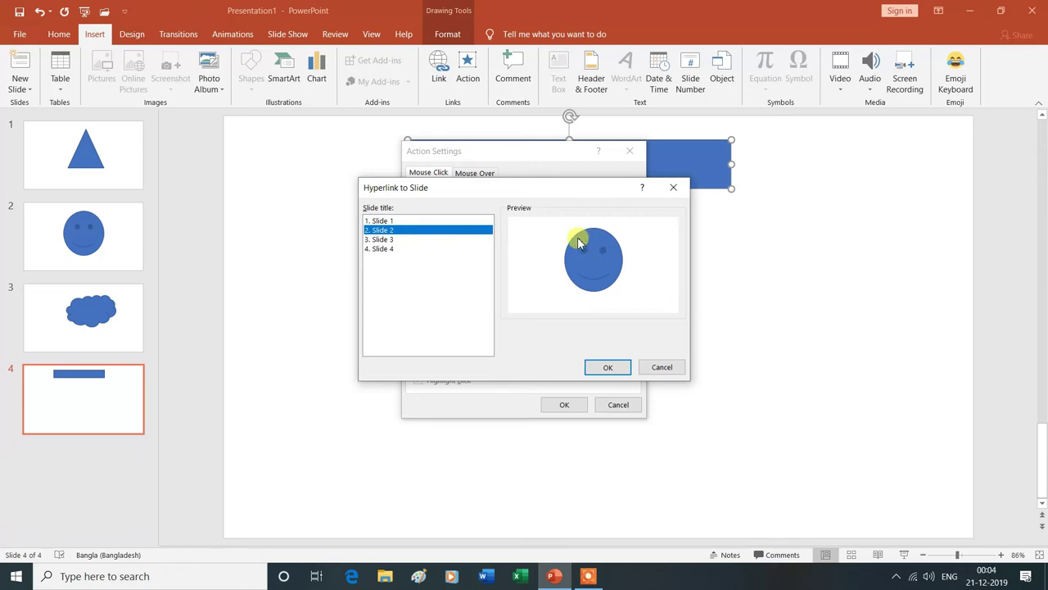
Step: Hyperlink the action button to Slide 1 and confirm both dialogs
{"action": "left_click", "coordinate": [393, 239]}
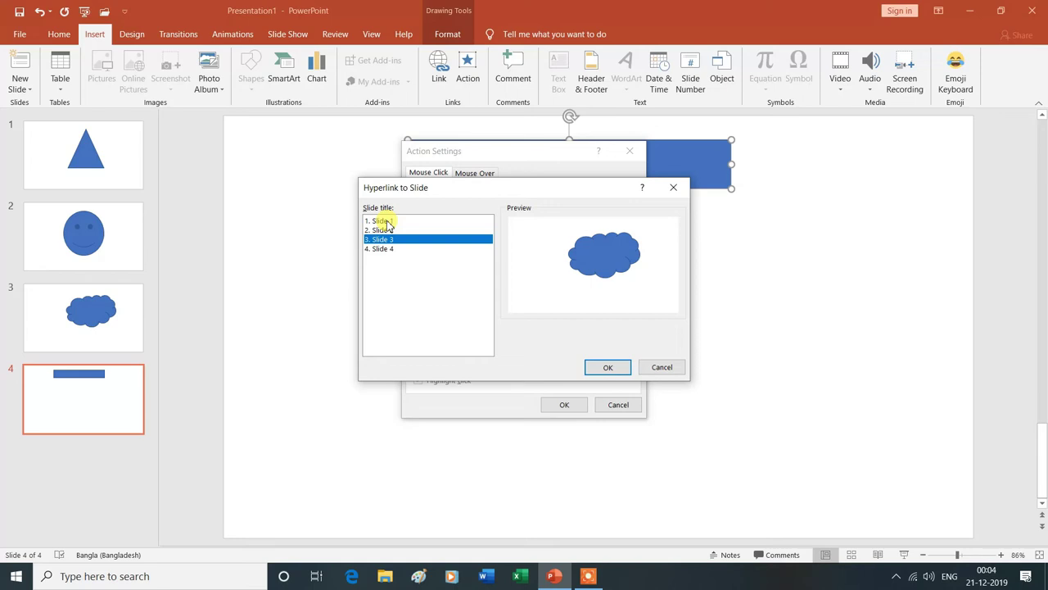
{"action": "left_click", "coordinate": [385, 221]}
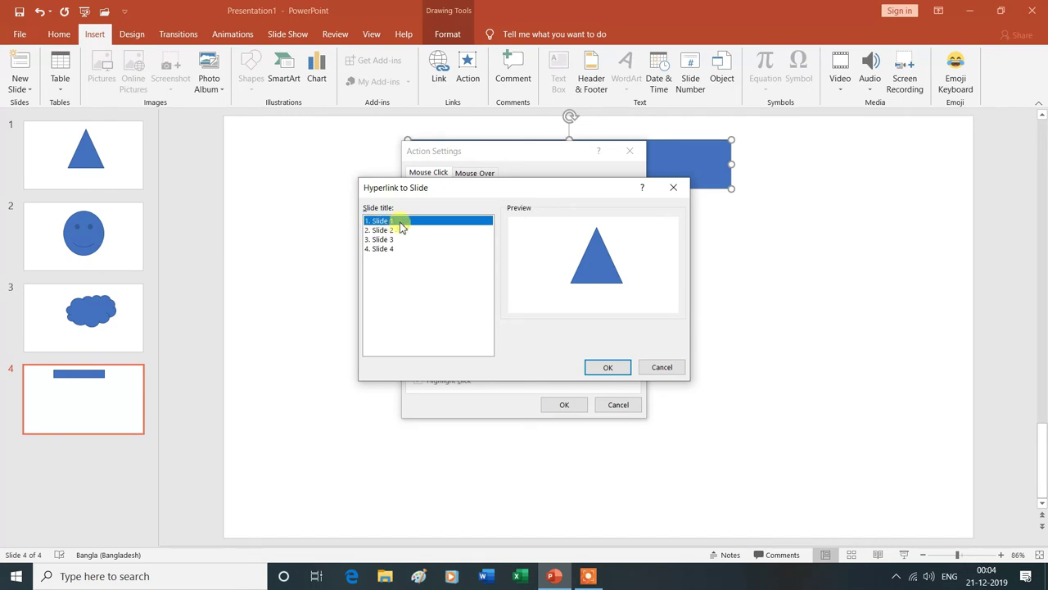
{"action": "left_click", "coordinate": [608, 368]}
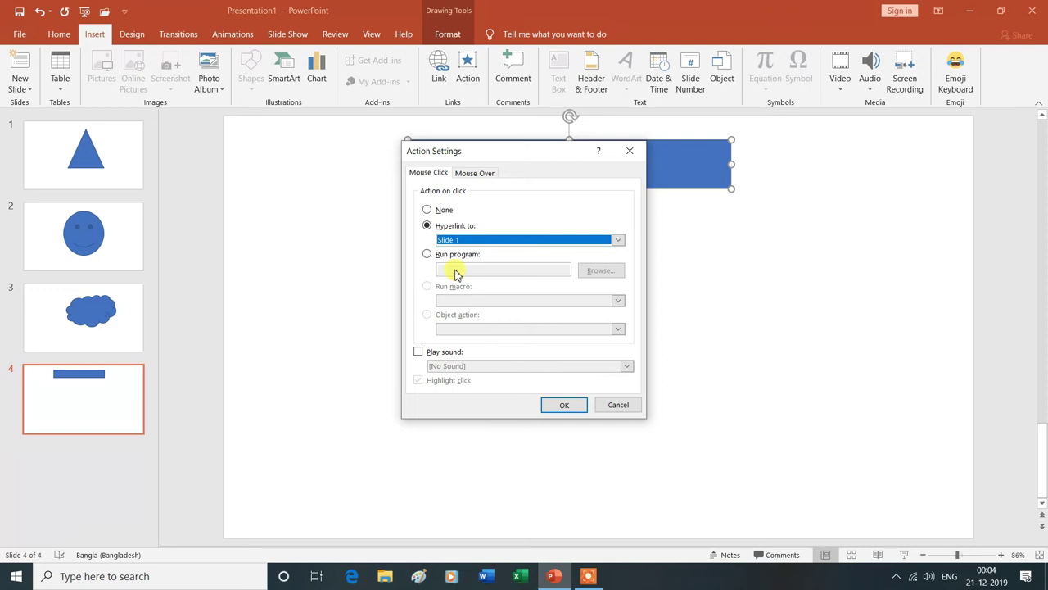
{"action": "left_click", "coordinate": [566, 407]}
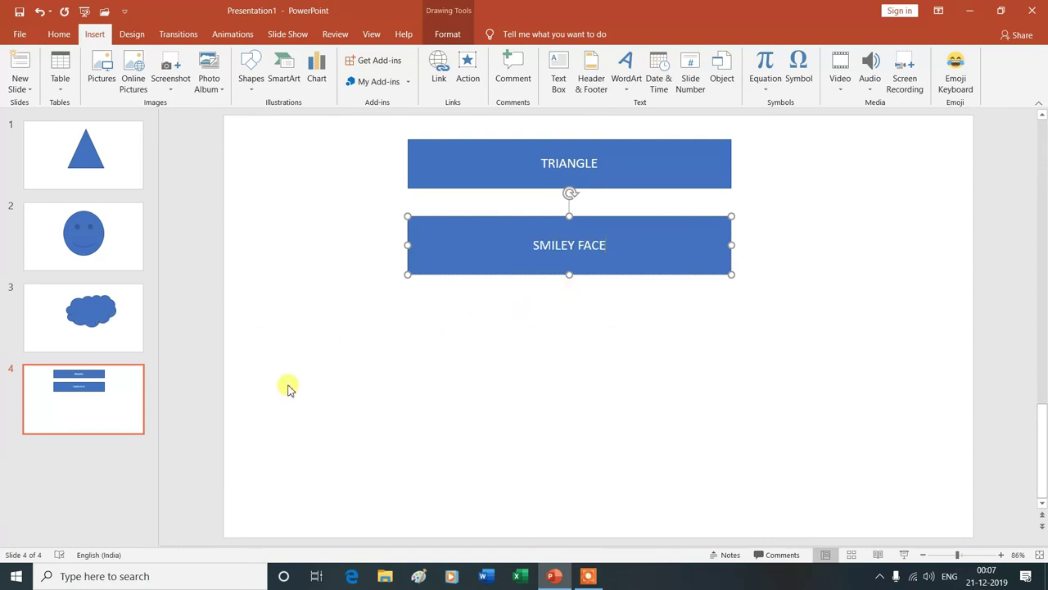
{"action": "left_click", "coordinate": [252, 74]}
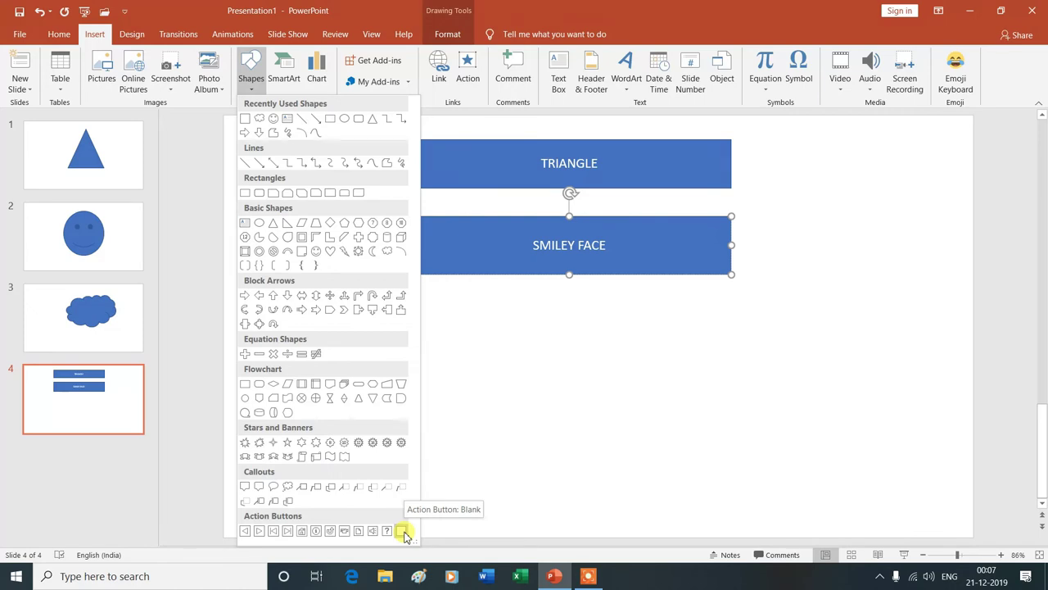
Step: Draw a blank action button below the SMILEY FACE button, dismissing its action settings
{"action": "left_click", "coordinate": [402, 532]}
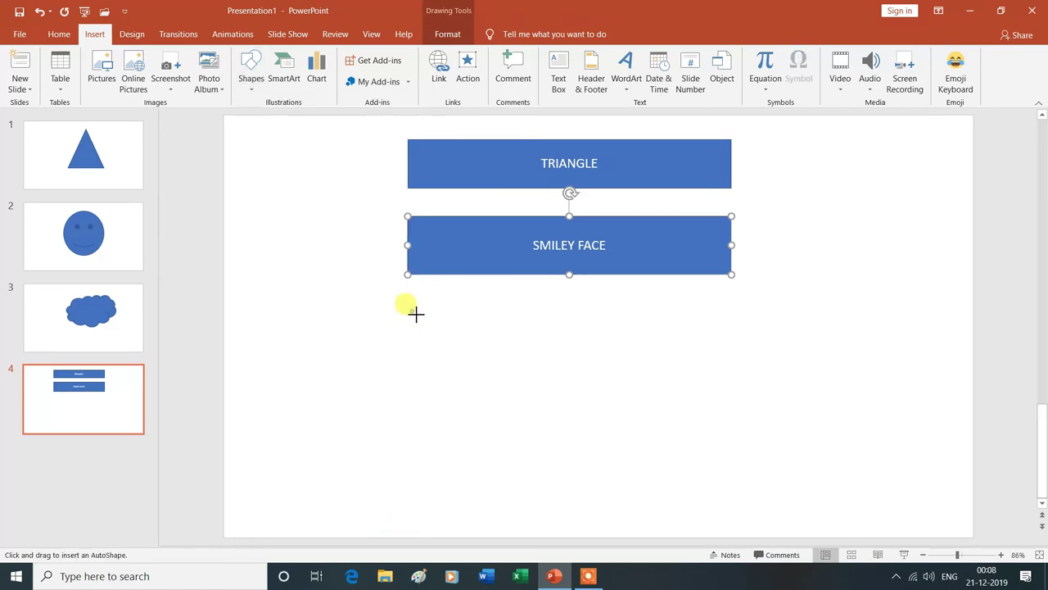
{"action": "left_click_drag", "start_coordinate": [413, 312], "coordinate": [728, 376]}
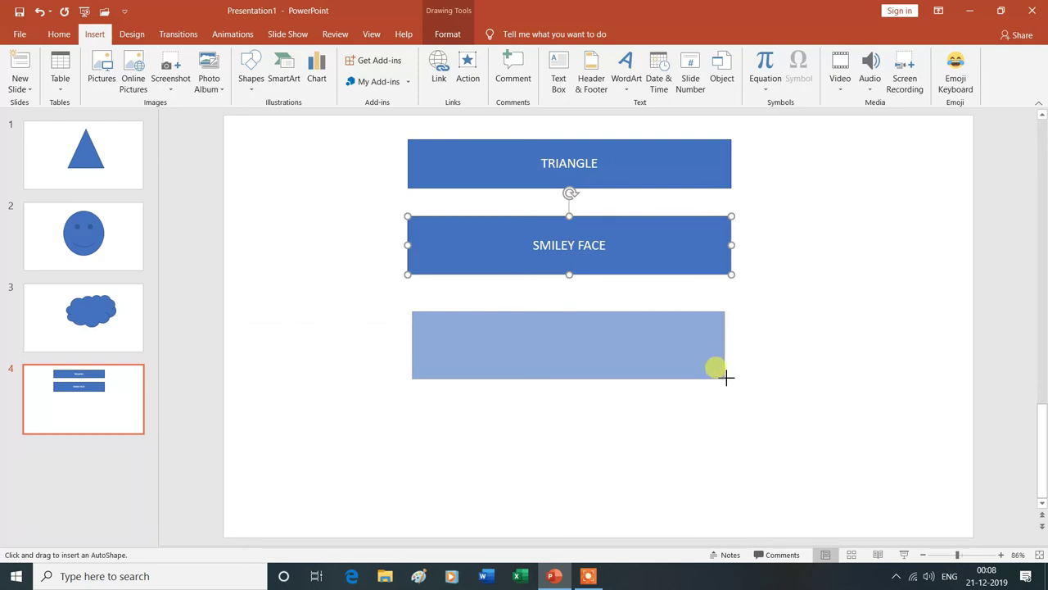
{"action": "left_click_drag", "start_coordinate": [727, 377], "coordinate": [731, 375]}
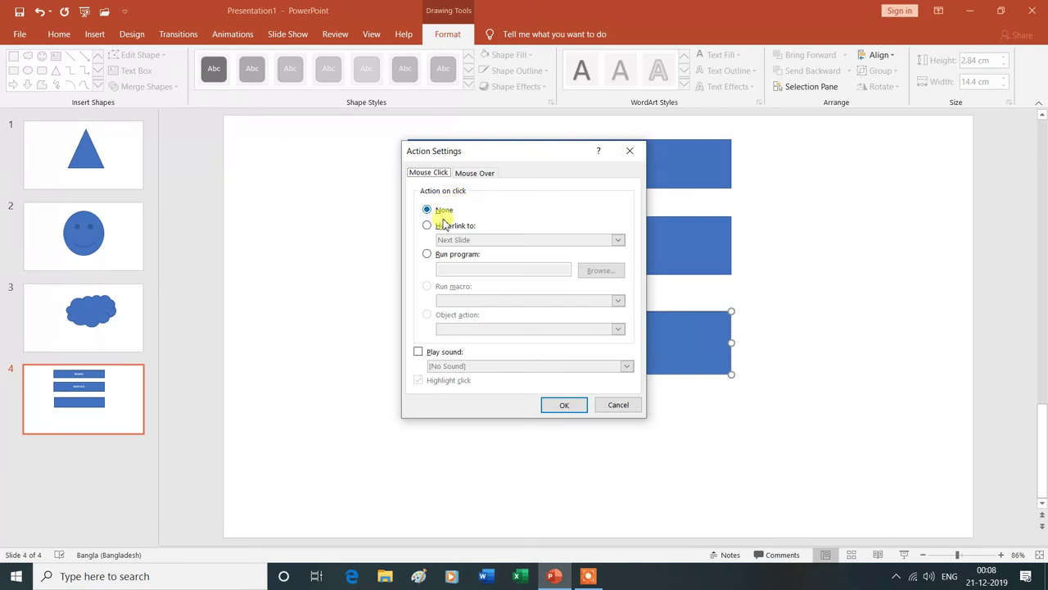
{"action": "left_click", "coordinate": [629, 150]}
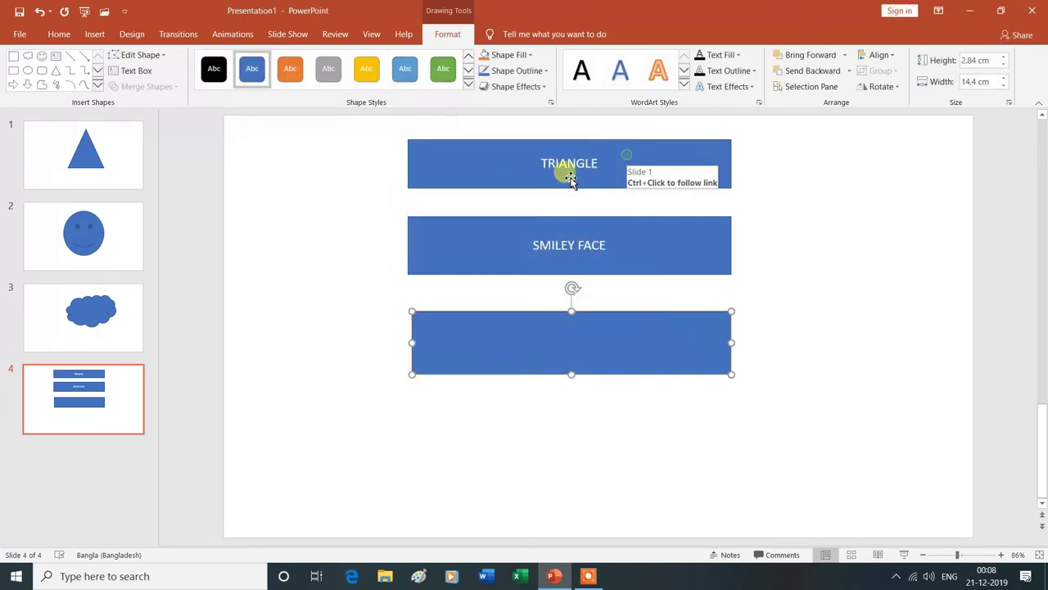
Step: Reopen the new button's action settings and choose Hyperlink to a specific slide
{"action": "left_click", "coordinate": [94, 33]}
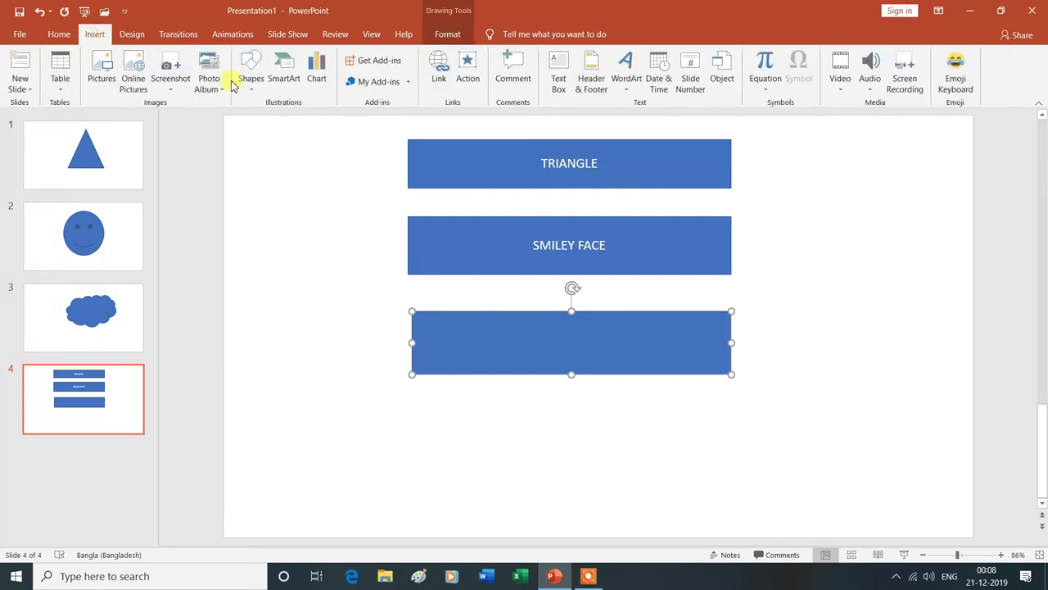
{"action": "left_click", "coordinate": [439, 73]}
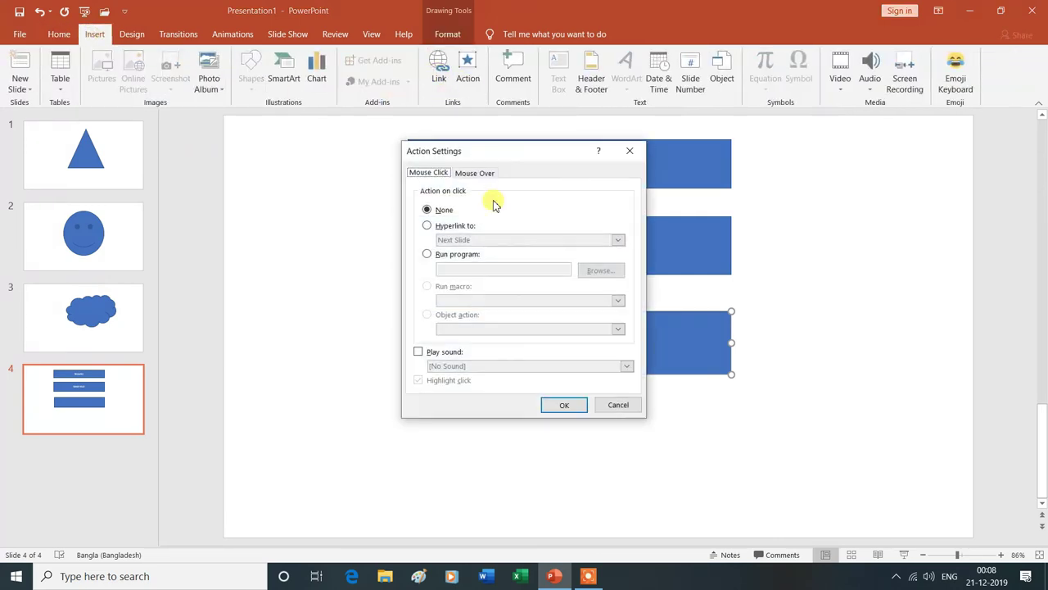
{"action": "left_click", "coordinate": [429, 226]}
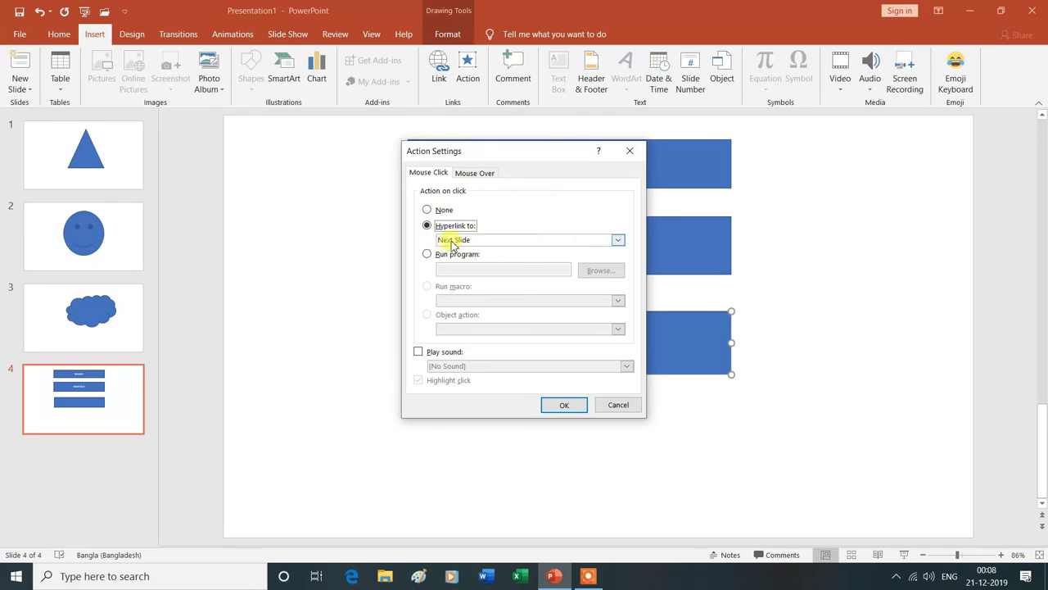
{"action": "left_click", "coordinate": [616, 239]}
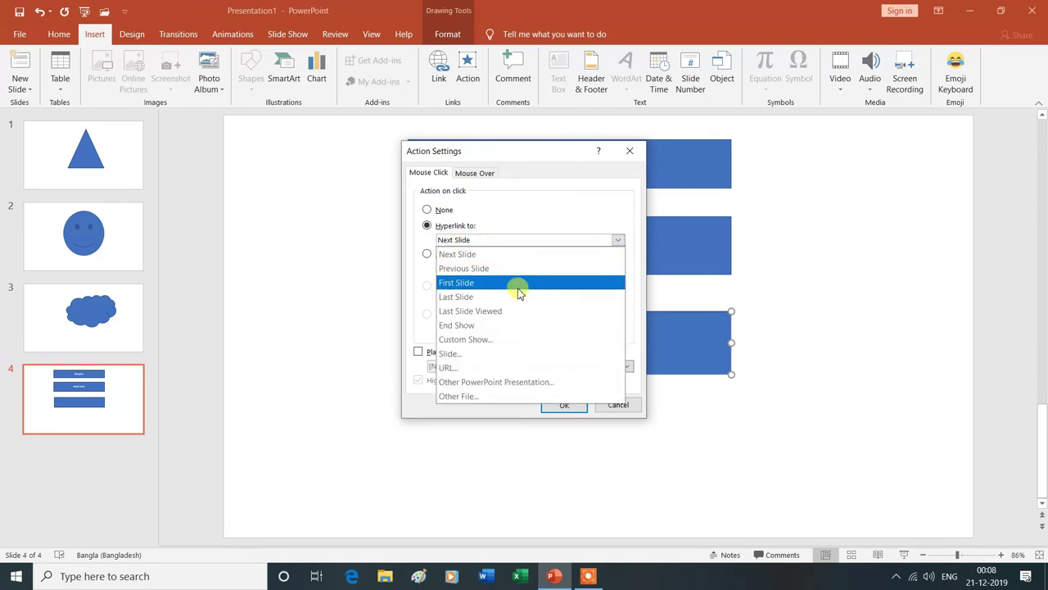
{"action": "left_click", "coordinate": [457, 354]}
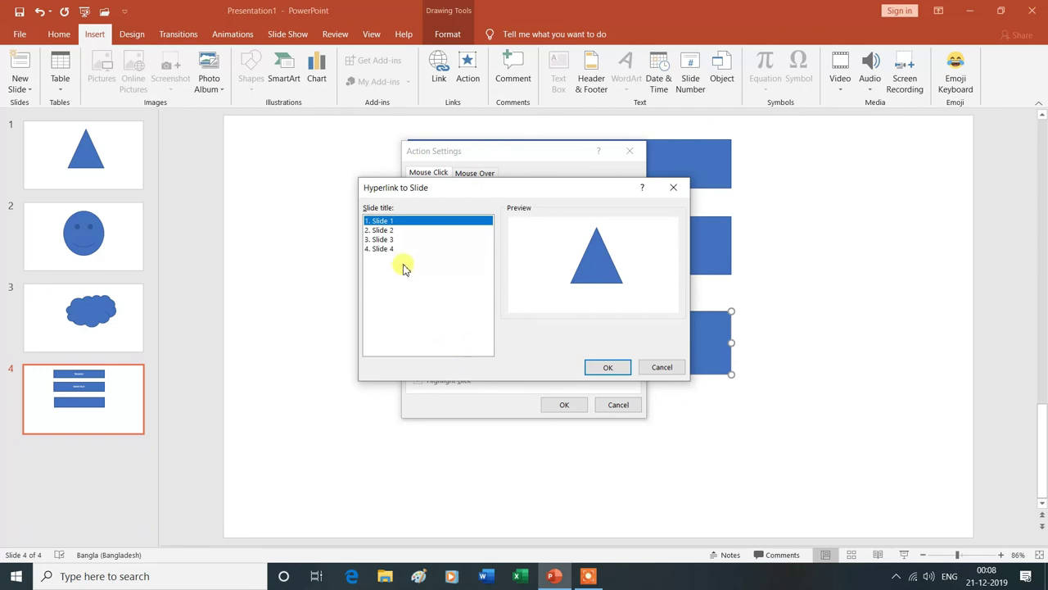
Step: Link the third button to Slide 3, the cloud slide, and type CLOUD as its label
{"action": "left_click", "coordinate": [391, 239]}
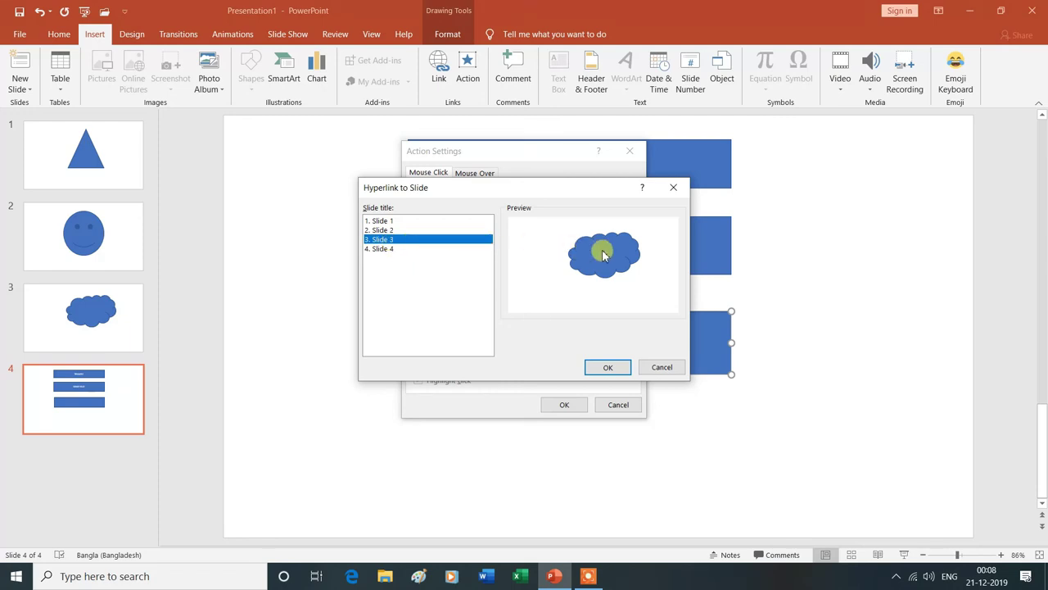
{"action": "left_click", "coordinate": [608, 367]}
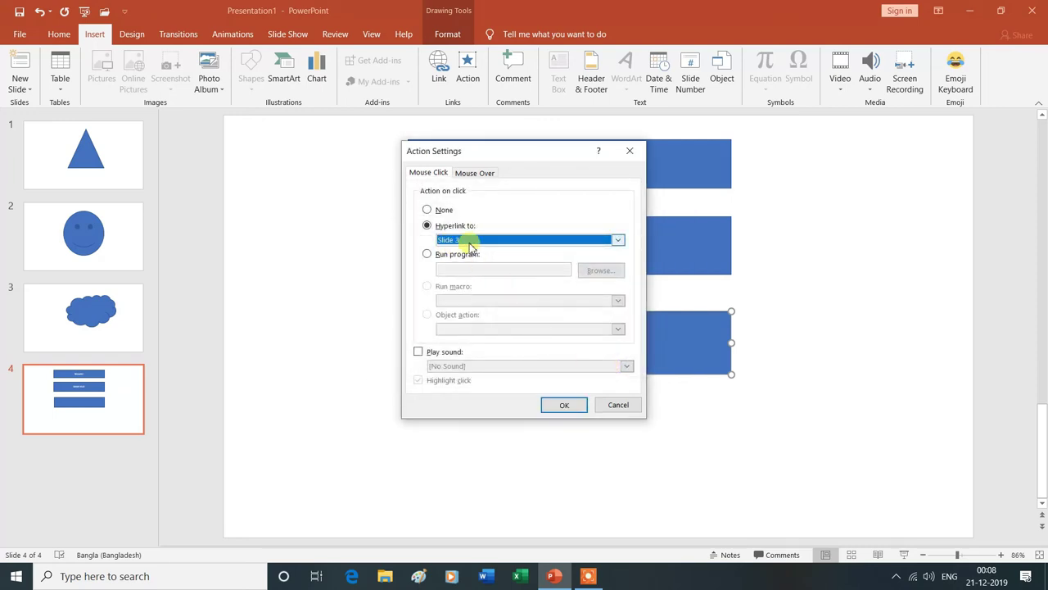
{"action": "left_click", "coordinate": [565, 406]}
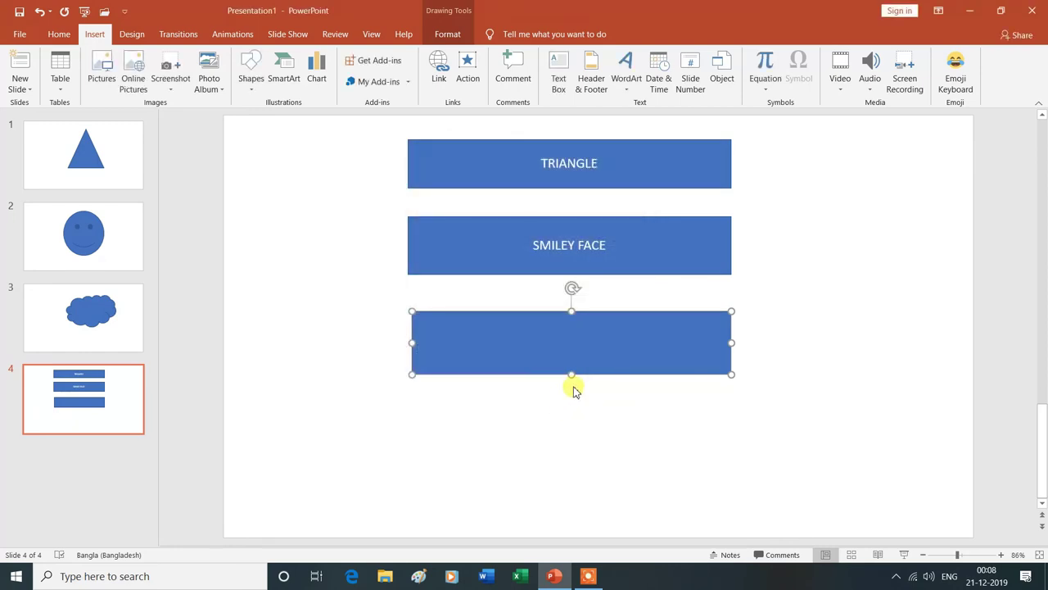
{"action": "type", "text": "CLOUD"}
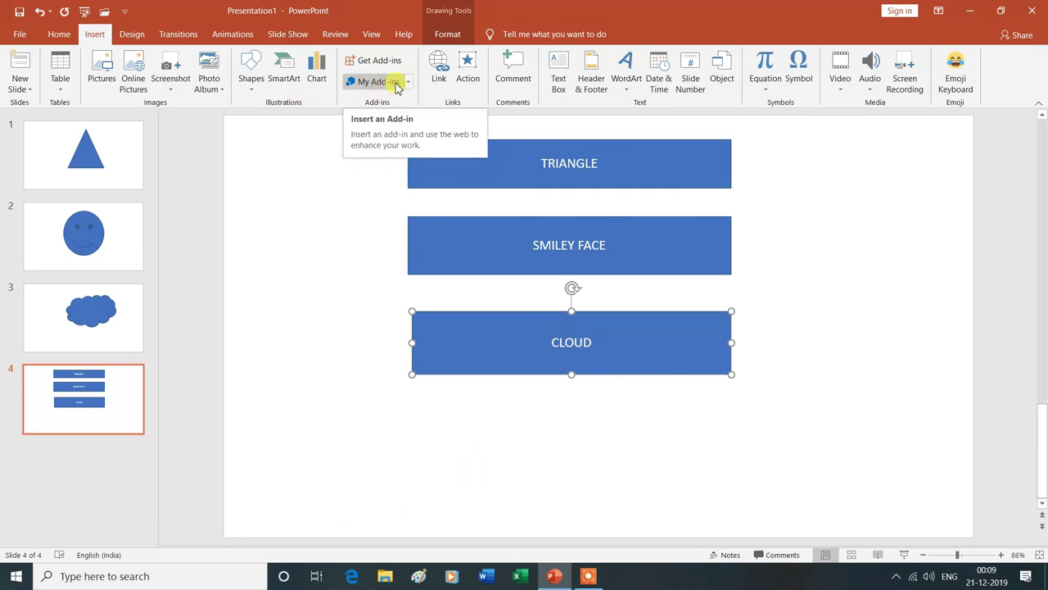
{"action": "left_click", "coordinate": [252, 72]}
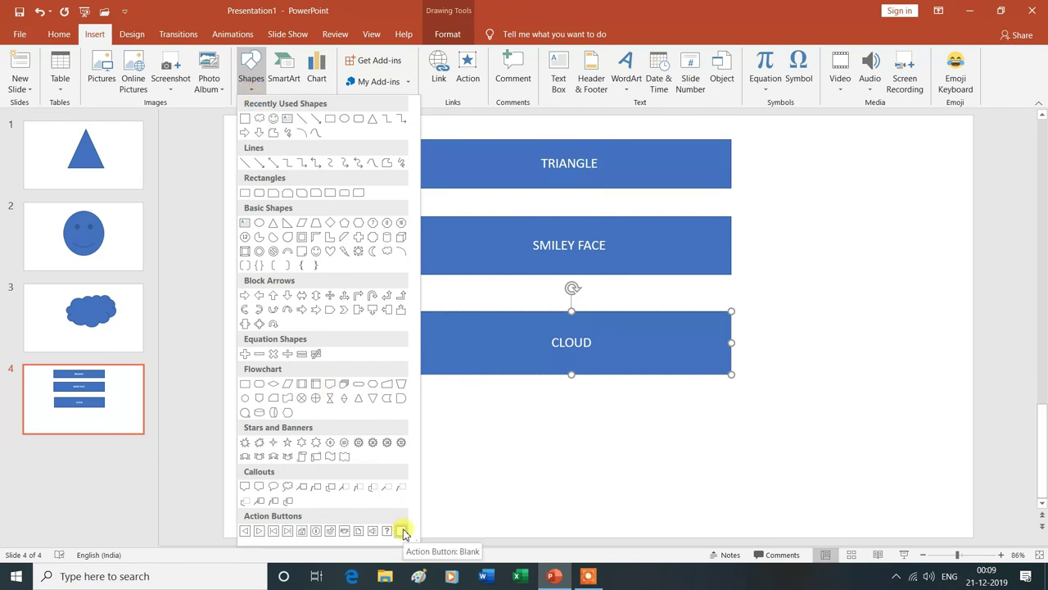
Step: Draw a fourth blank action button below CLOUD and enable Play sound in its settings
{"action": "left_click", "coordinate": [404, 533]}
{"action": "mouse_move", "coordinate": [425, 411]}
{"action": "left_mouse_down"}
{"action": "mouse_move", "coordinate": [677, 489]}
{"action": "mouse_move", "coordinate": [731, 485]}
{"action": "left_mouse_up"}
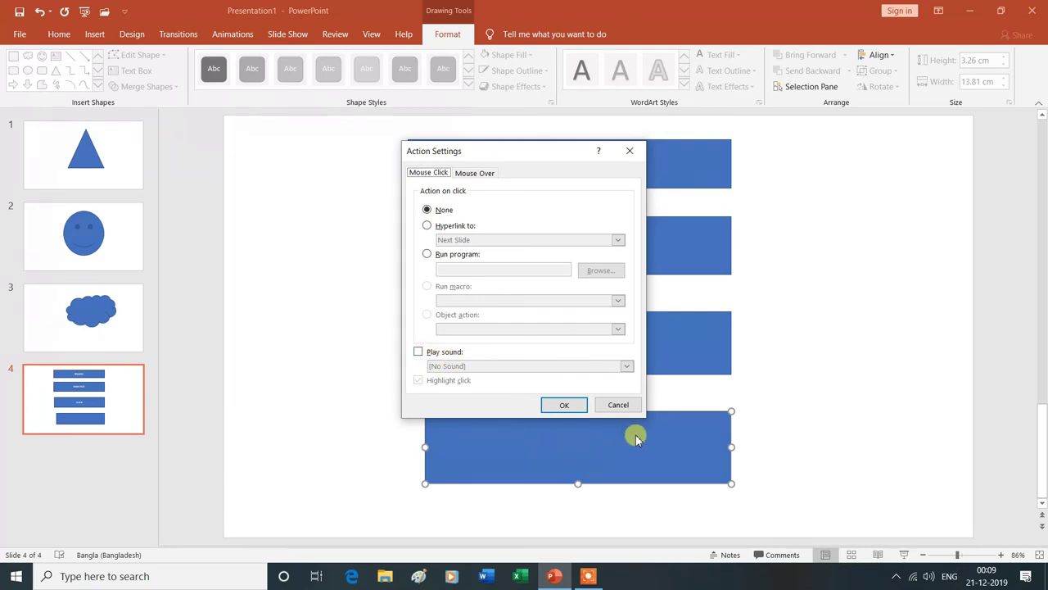
{"action": "left_click", "coordinate": [418, 353]}
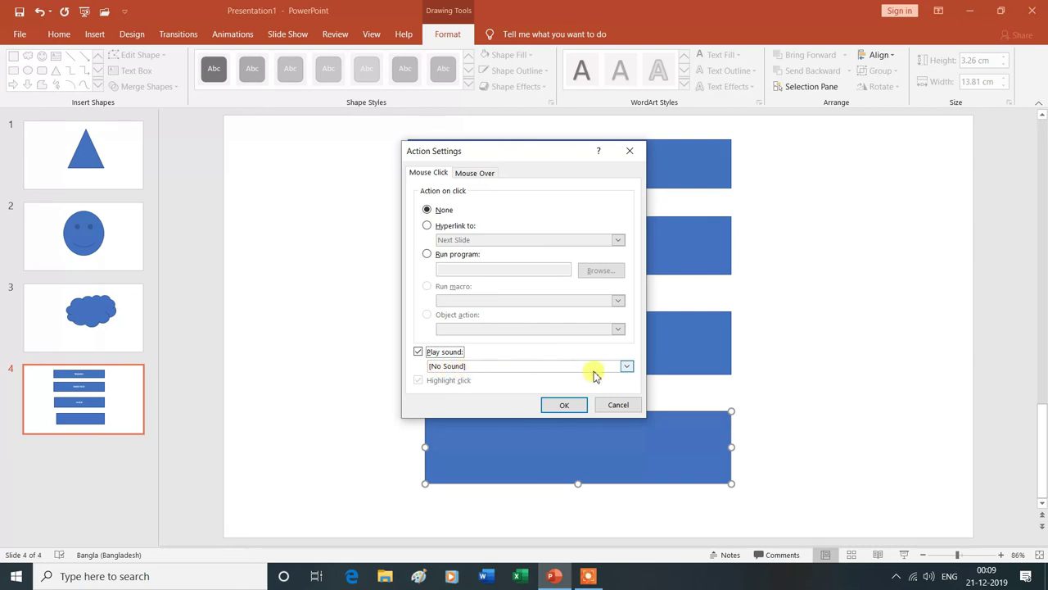
Step: Assign the Typewriter sound to the fourth button and type SOUND as its label
{"action": "left_click", "coordinate": [626, 367]}
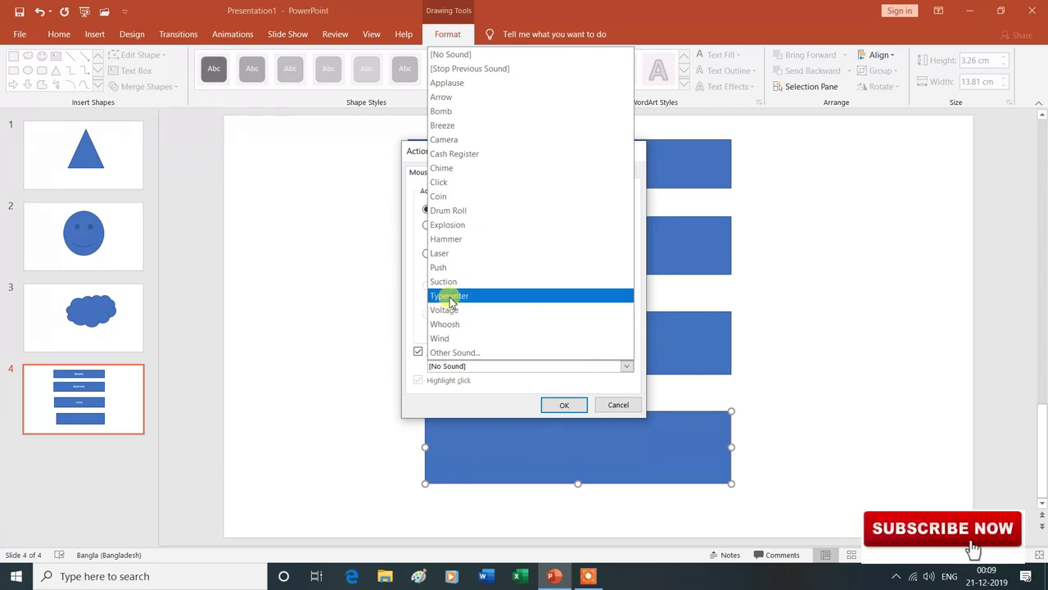
{"action": "left_click", "coordinate": [451, 297]}
{"action": "left_click", "coordinate": [565, 405]}
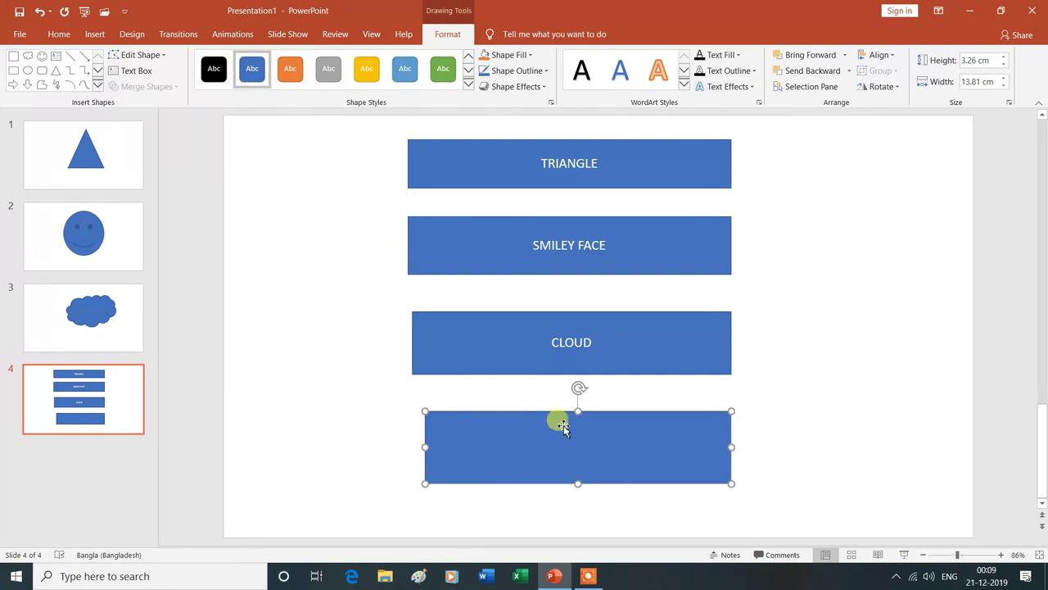
{"action": "type", "text": "SOUND"}
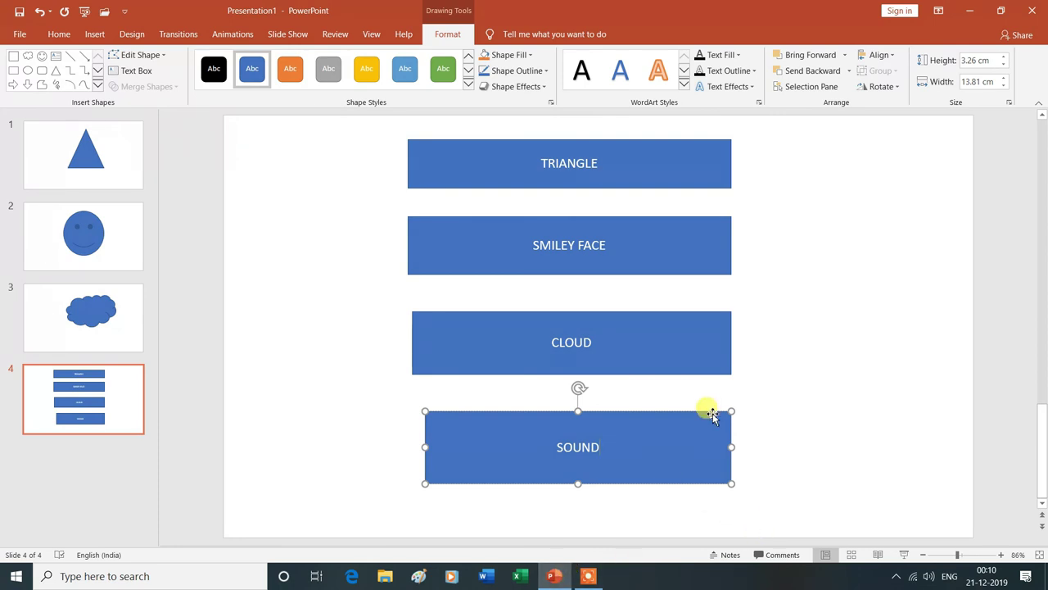
{"action": "left_click", "coordinate": [791, 385]}
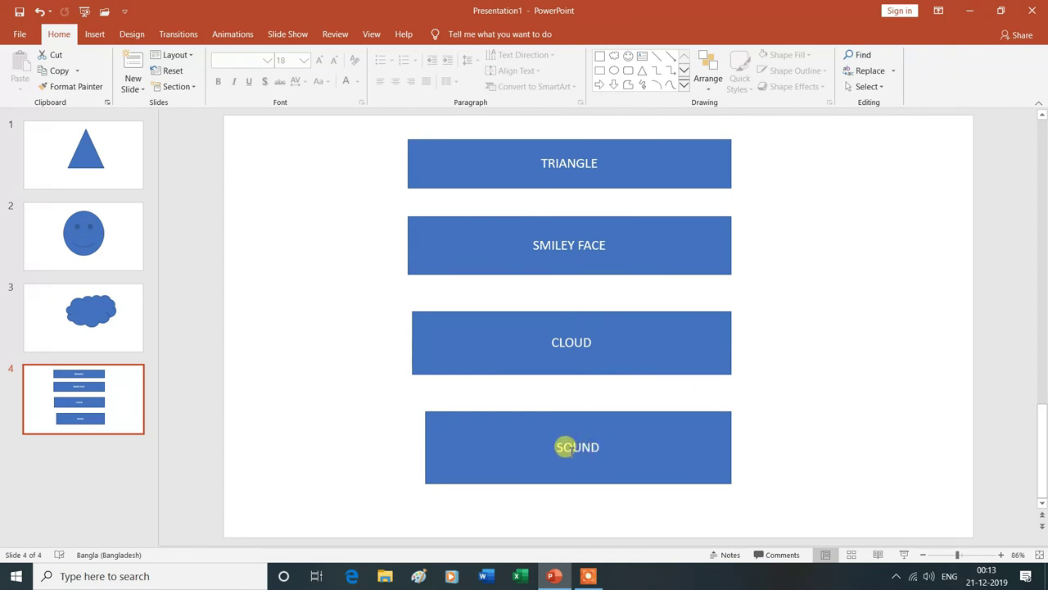
Step: Start the slide show from slide 4 and test the CLOUD button's link
{"action": "left_click", "coordinate": [905, 557]}
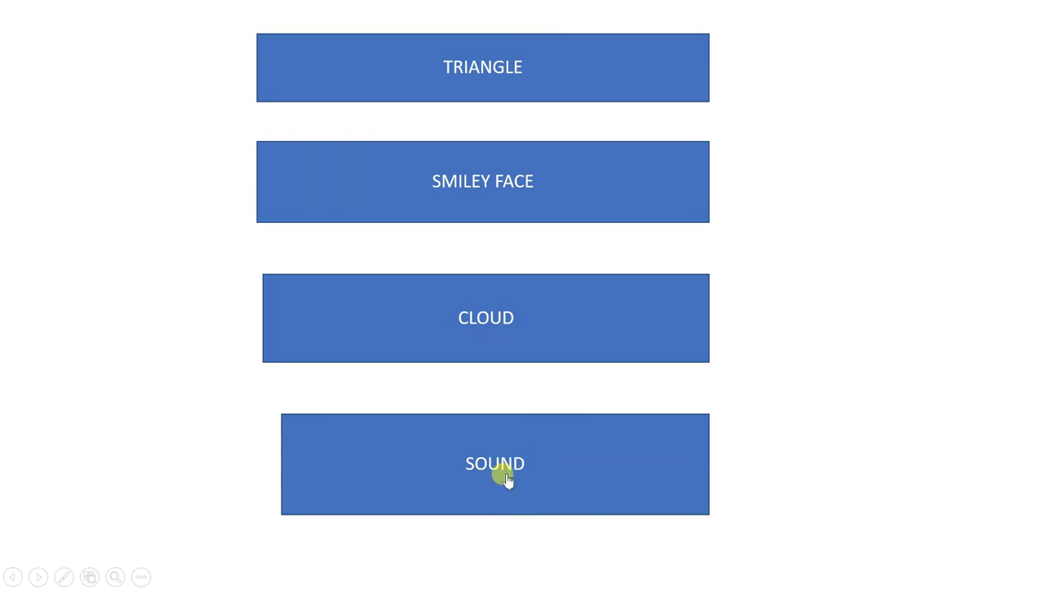
{"action": "left_click", "coordinate": [479, 323]}
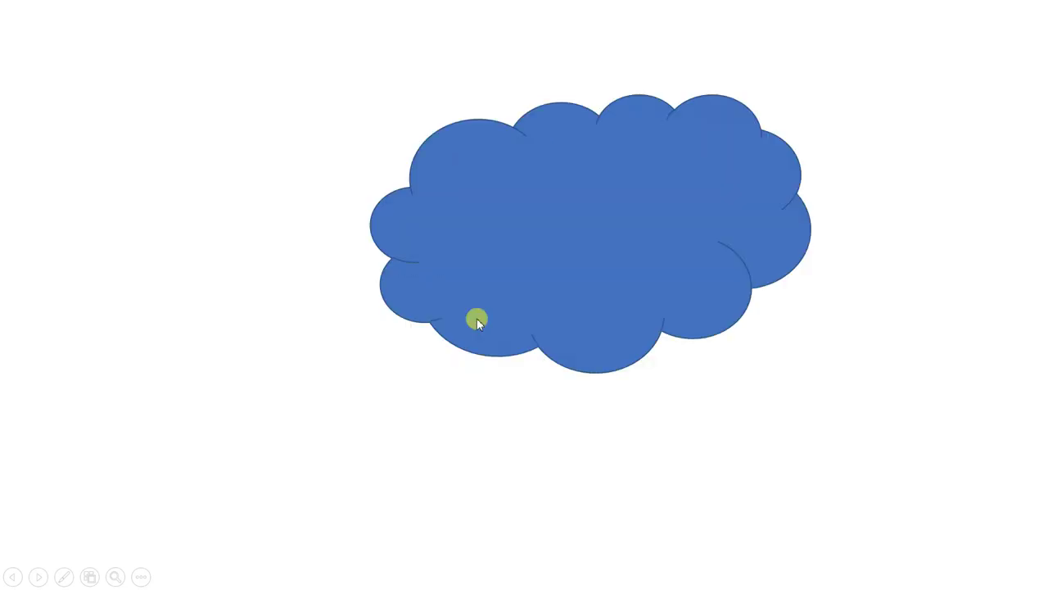
{"action": "left_click", "coordinate": [398, 374]}
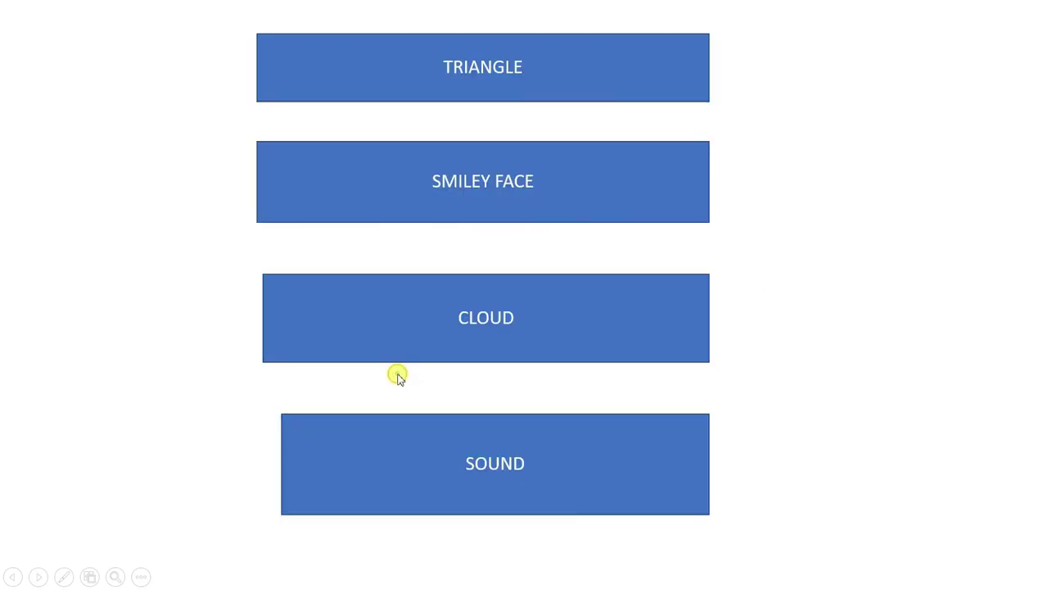
Step: Test the SMILEY FACE and TRIANGLE button links, then end the slide show
{"action": "left_click", "coordinate": [463, 189]}
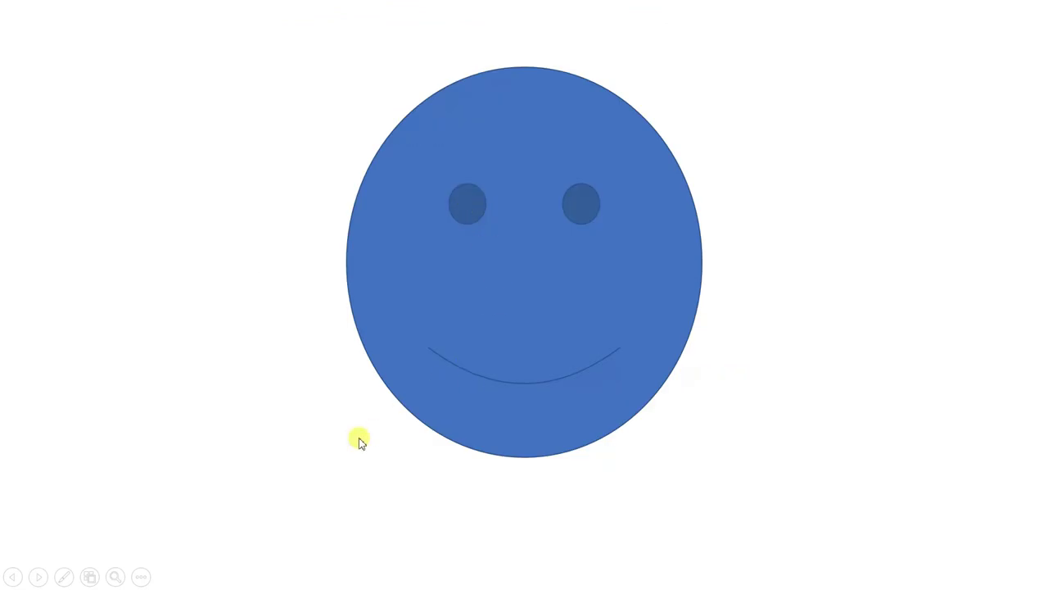
{"action": "left_click", "coordinate": [355, 433]}
{"action": "left_click", "coordinate": [327, 292]}
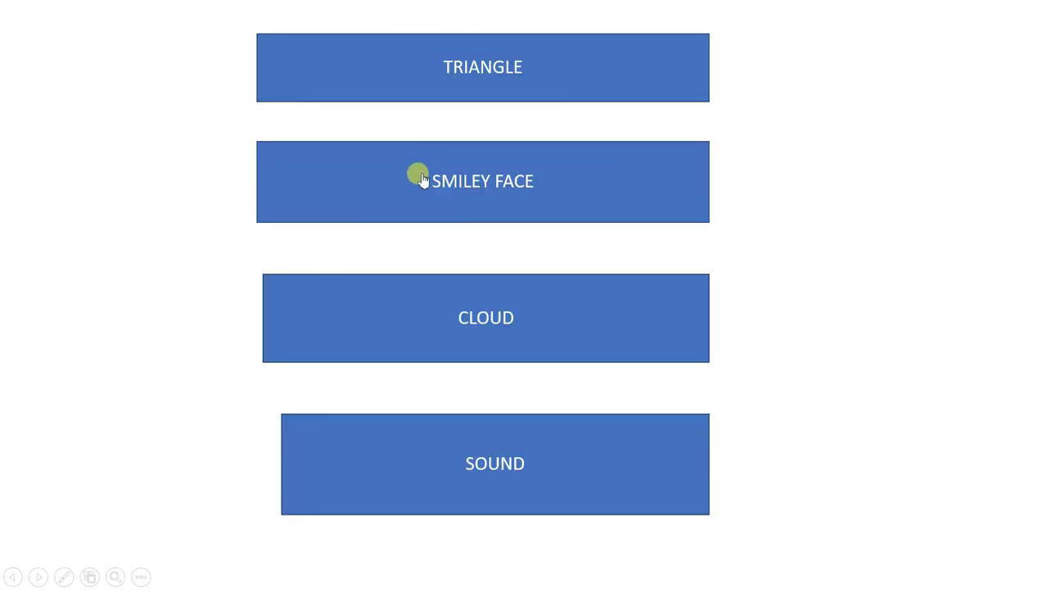
{"action": "left_click", "coordinate": [473, 72]}
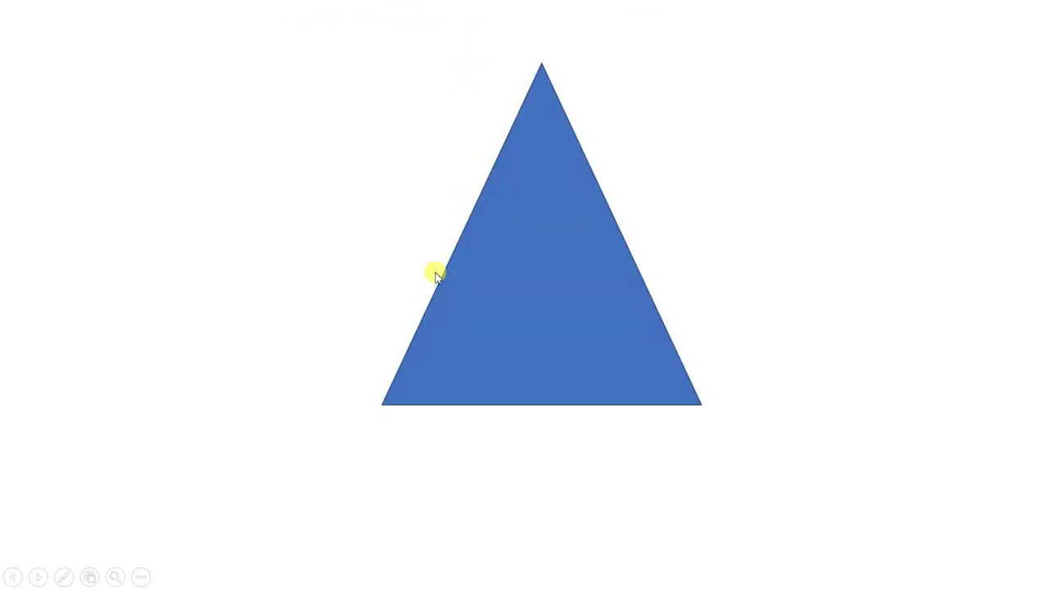
{"action": "left_click", "coordinate": [327, 228]}
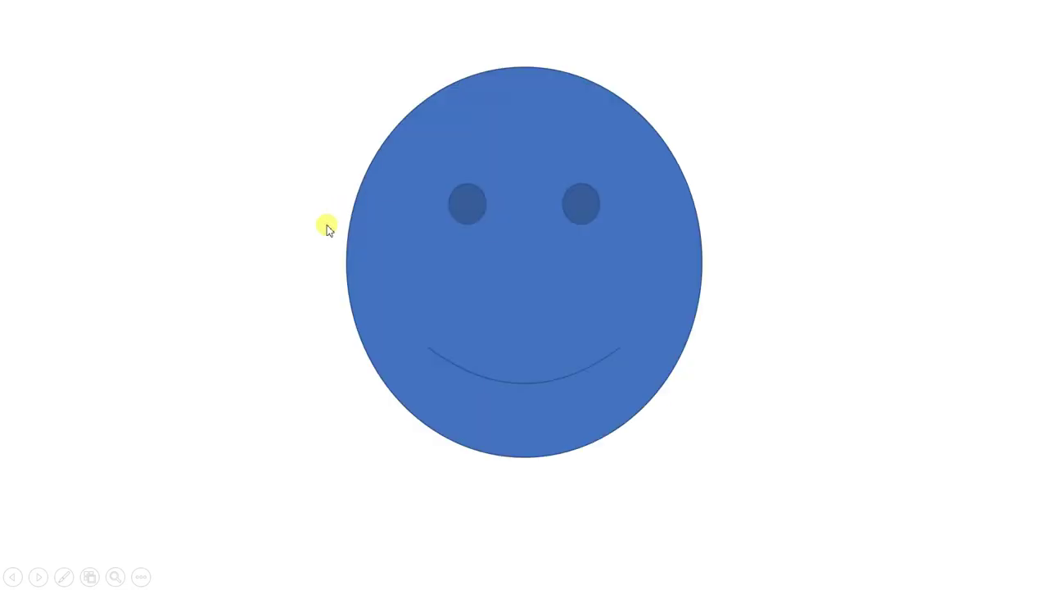
{"action": "key", "text": "Escape"}
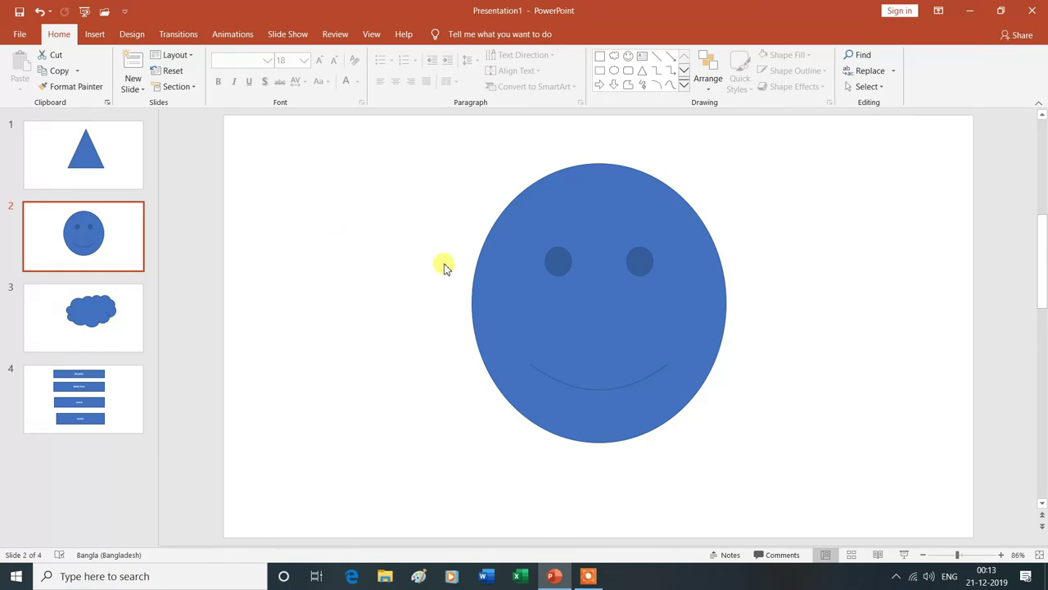